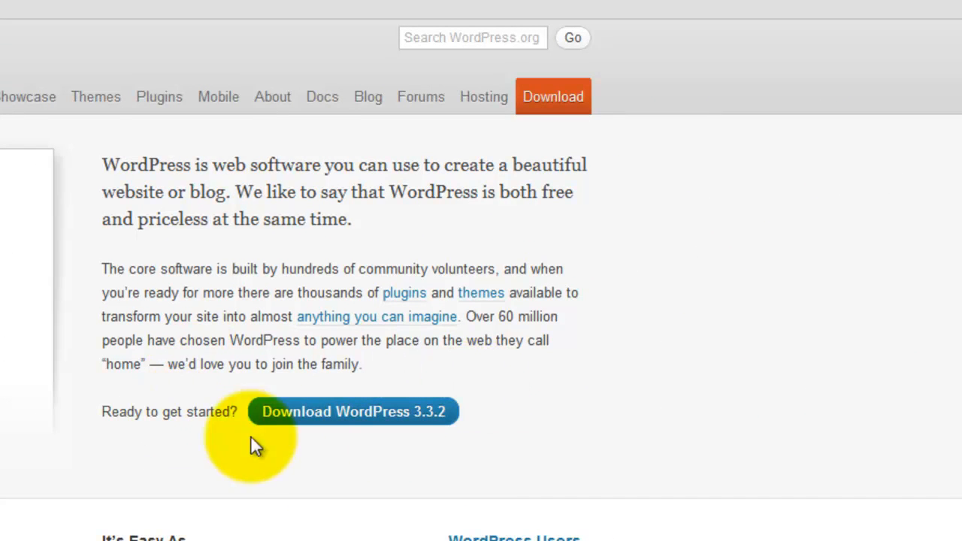
Step: Download the WordPress 3.3.2 package
left_click(329, 415)
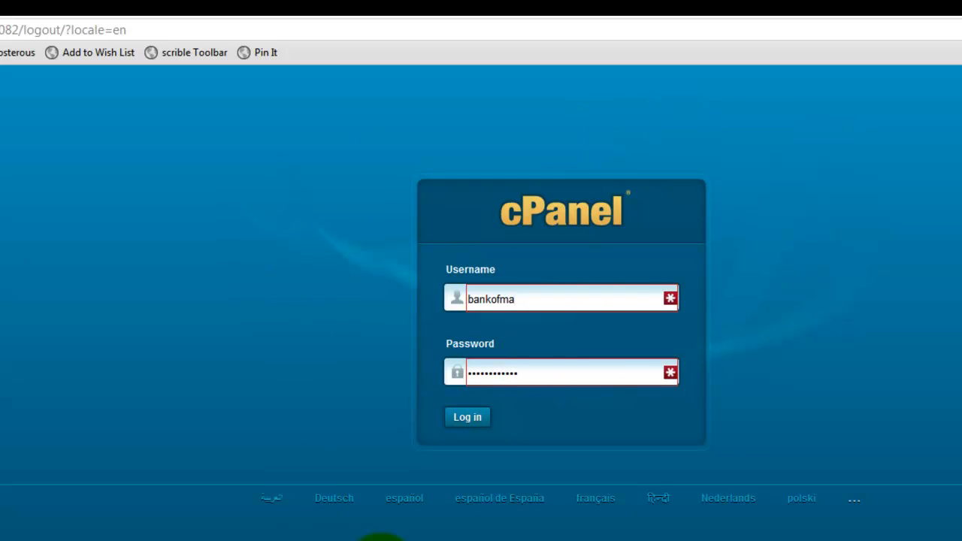
Step: Log in to cPanel and scroll the home dashboard down to the Databases section
left_click(467, 419)
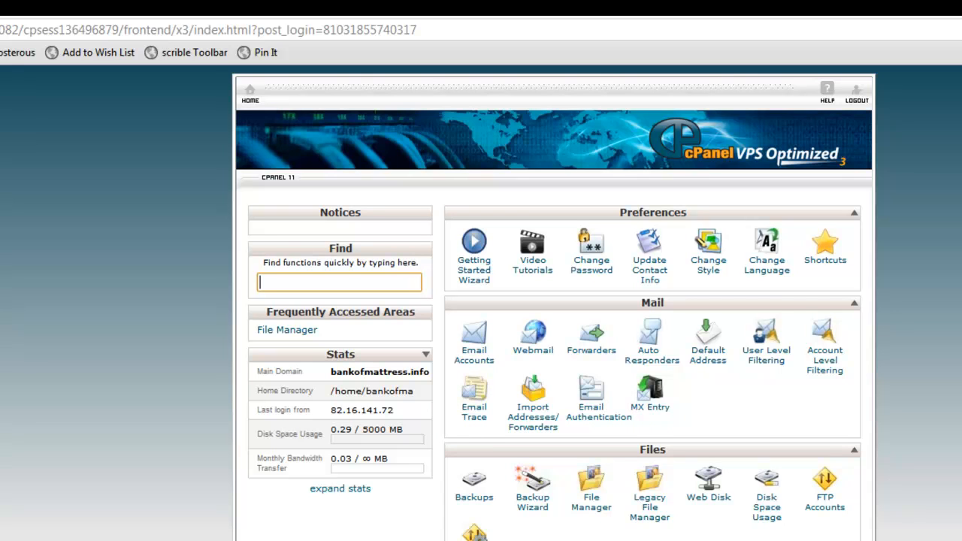
scroll(481, 301, "down", 4)
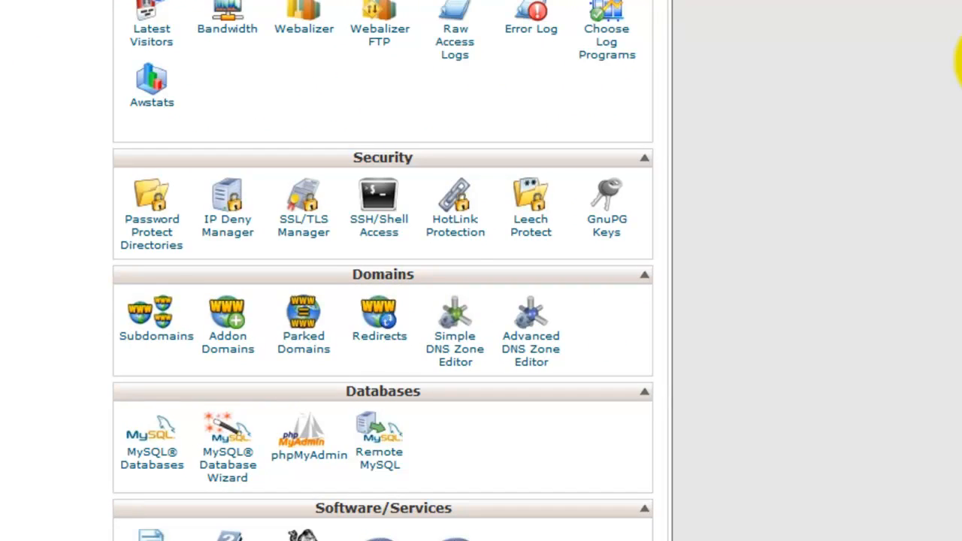
scroll(939, 83, "down", 2)
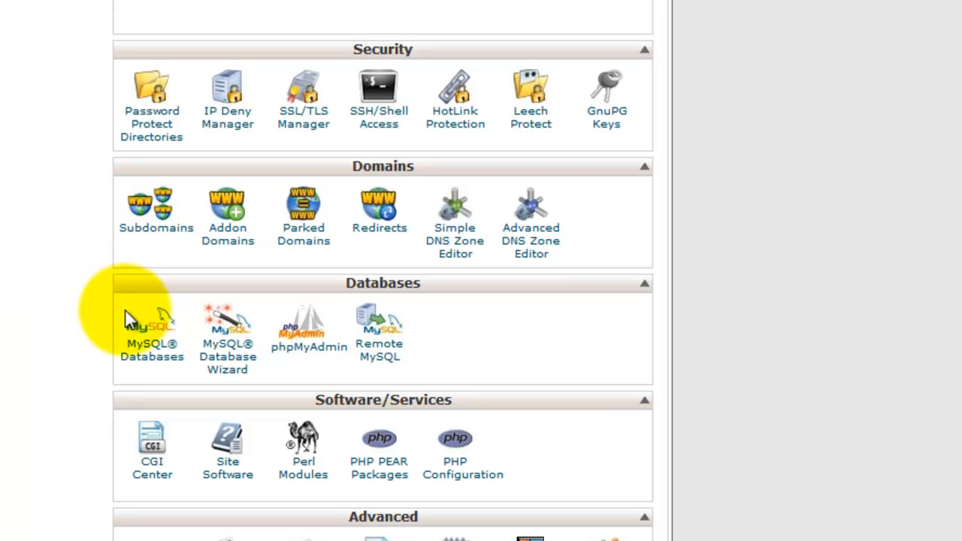
Step: On the MySQL Databases page, create the database mattress (bankofma_mattress)
left_click(147, 351)
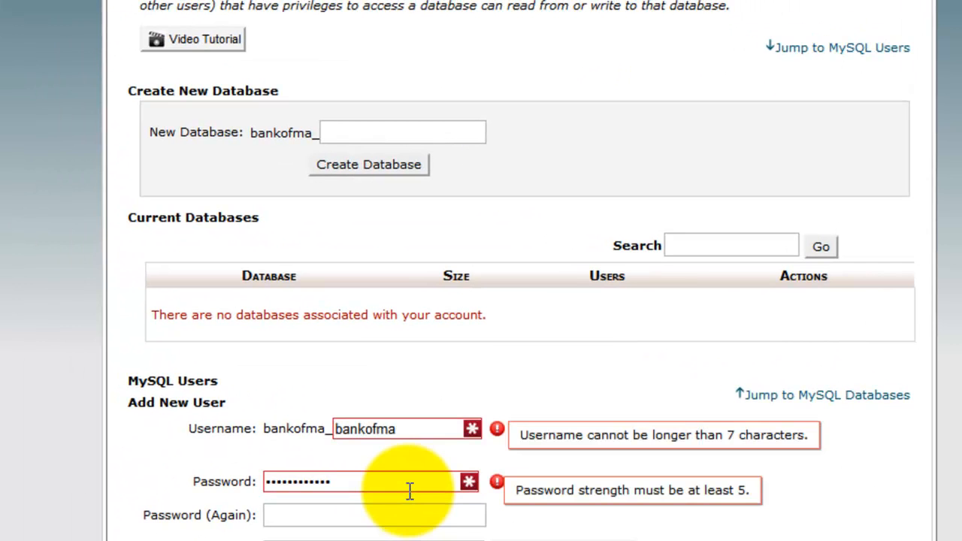
left_click(406, 133)
scroll(407, 131, "up", 1)
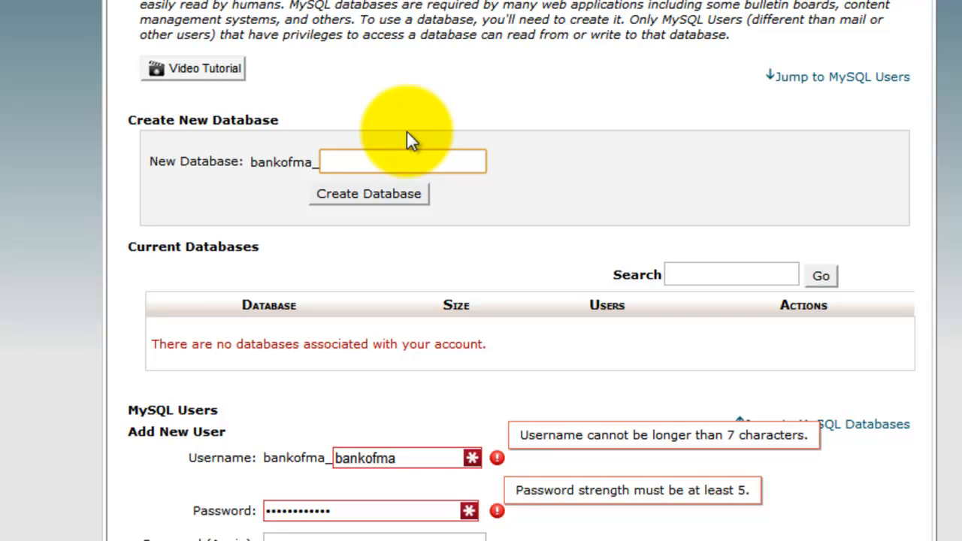
type("matr")
type("ress")
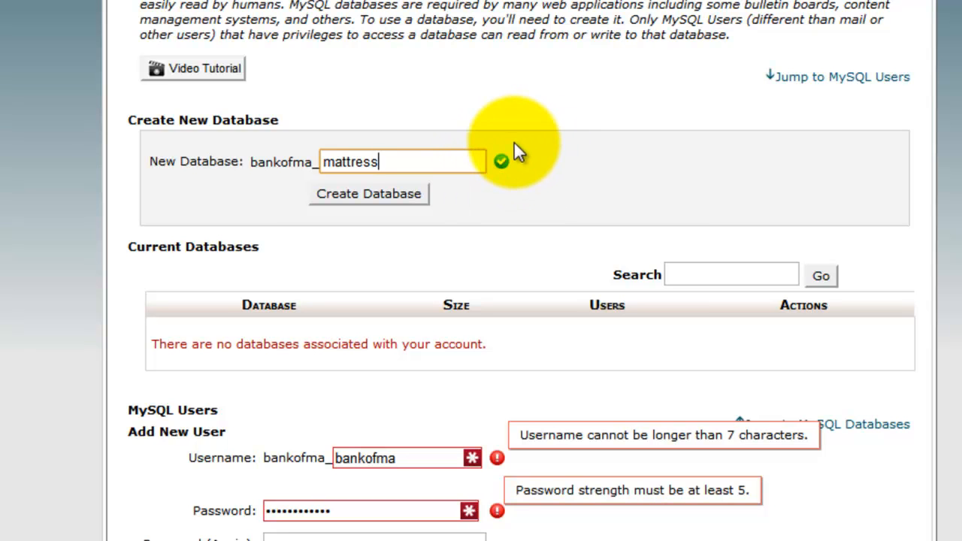
left_click(393, 193)
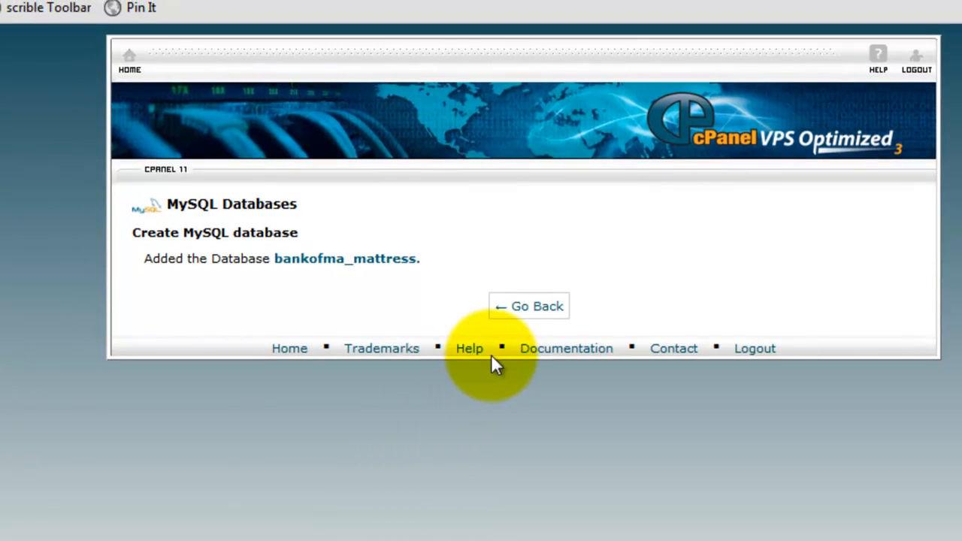
Step: Return to MySQL Databases and replace the new user's prefilled username with bom
left_click(519, 307)
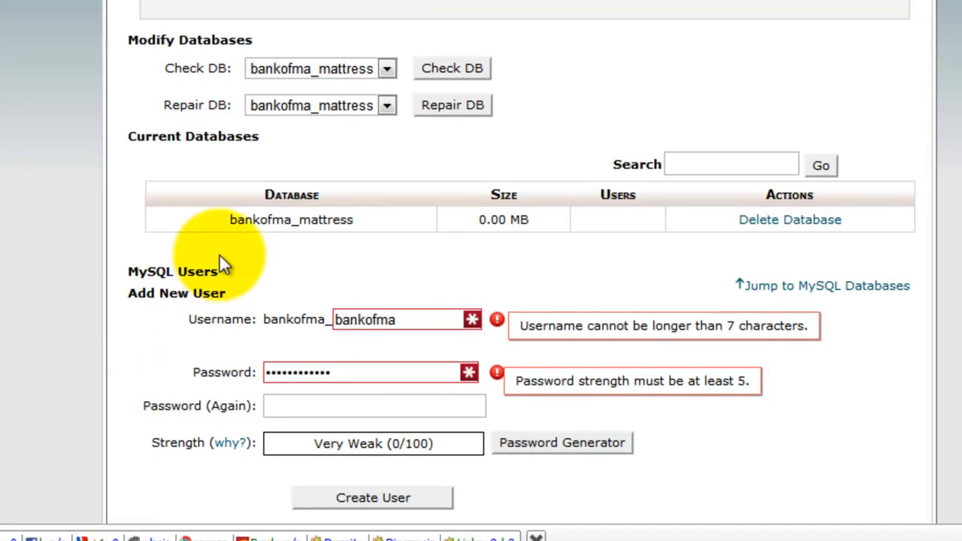
left_click(440, 318)
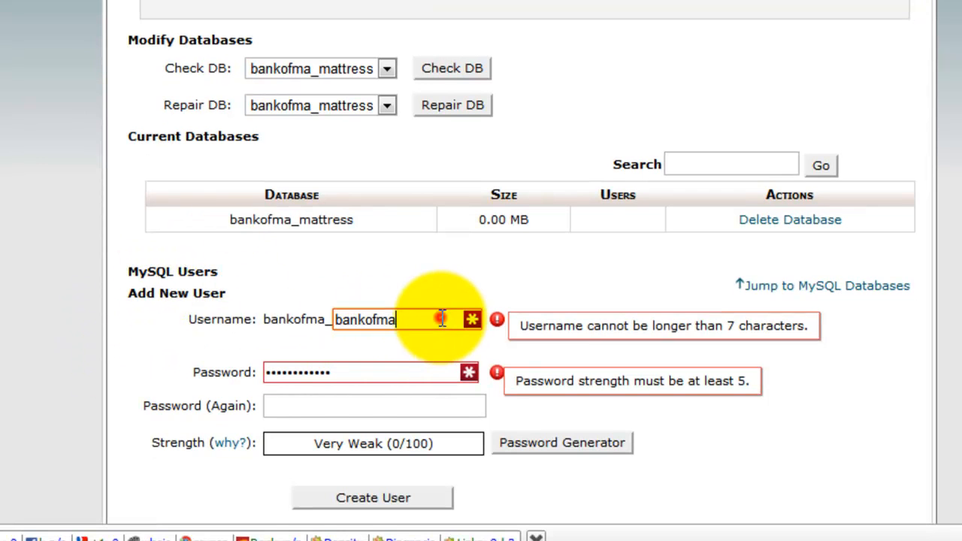
scroll(440, 318, "up", 1)
key("BackSpace")
key("BackSpace")
key("BackSpace")
key("BackSpace")
key("BackSpace")
key("BackSpace")
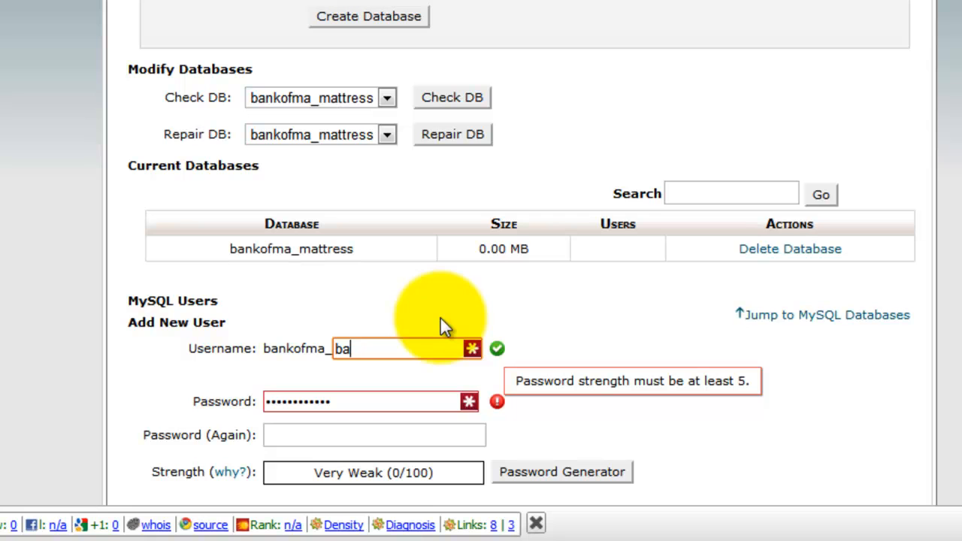
key("BackSpace")
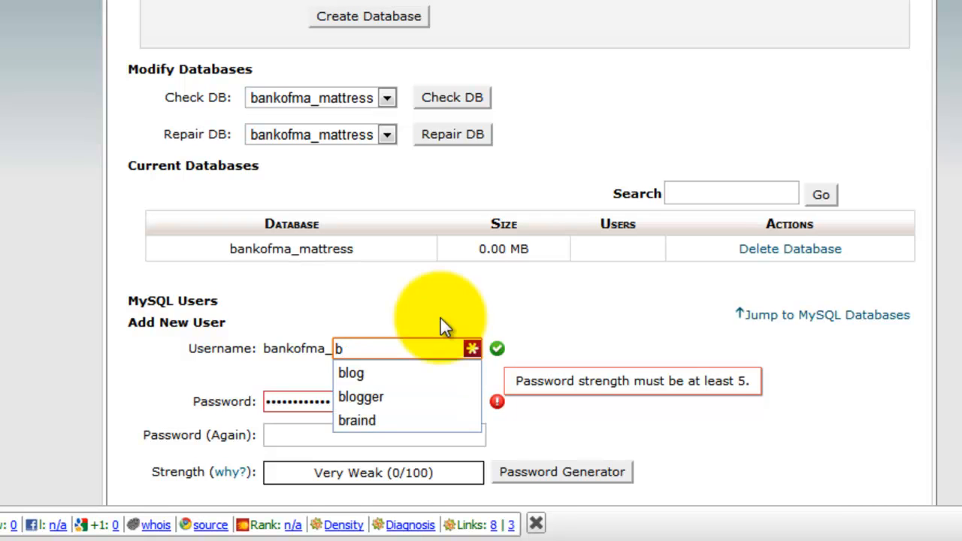
key("BackSpace")
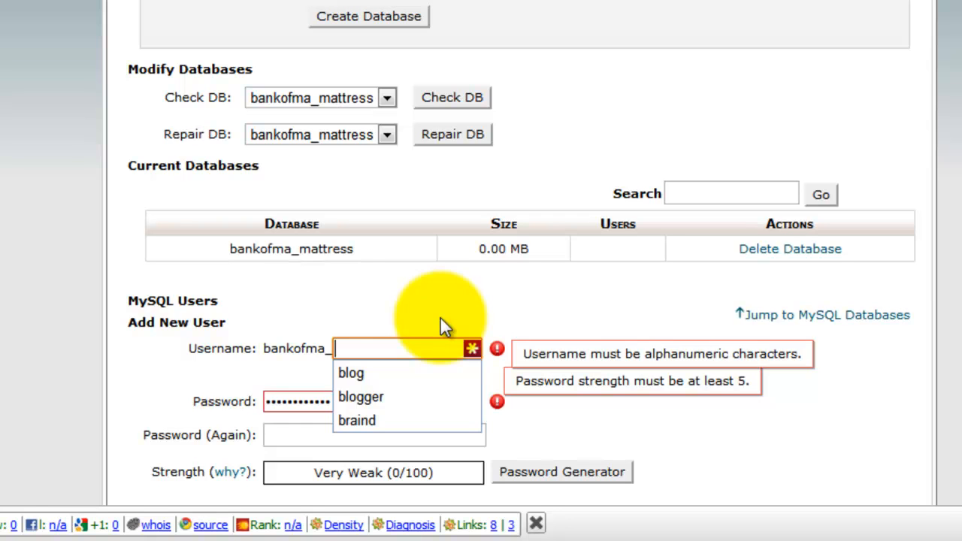
type("bom")
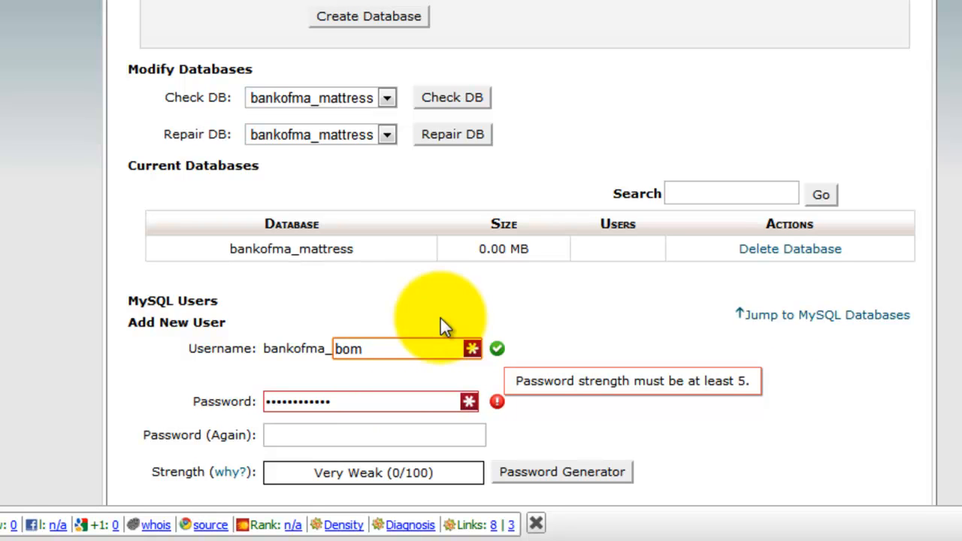
Step: Clear the prefilled password for the new MySQL user
key("Tab")
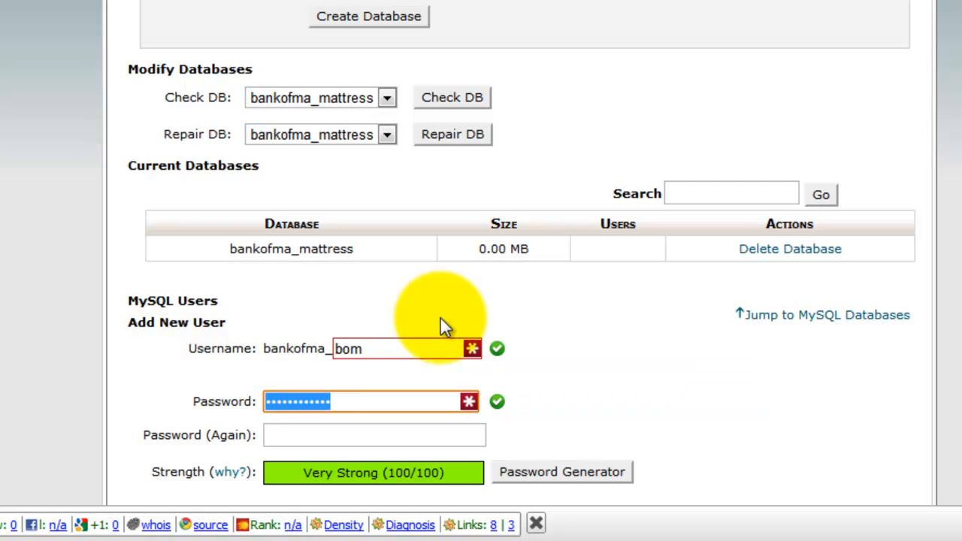
key("BackSpace")
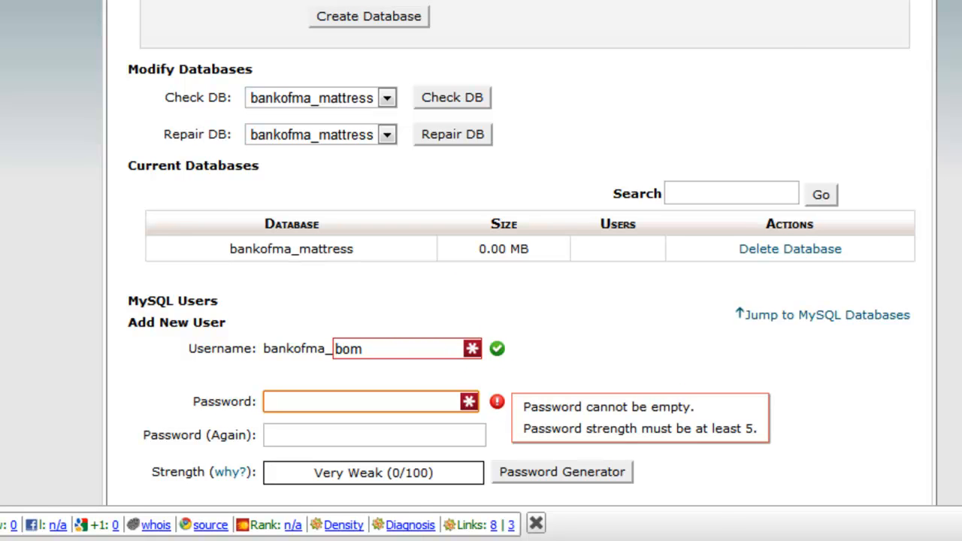
scroll(481, 270, "down", 3)
scroll(726, 408, "down", 3)
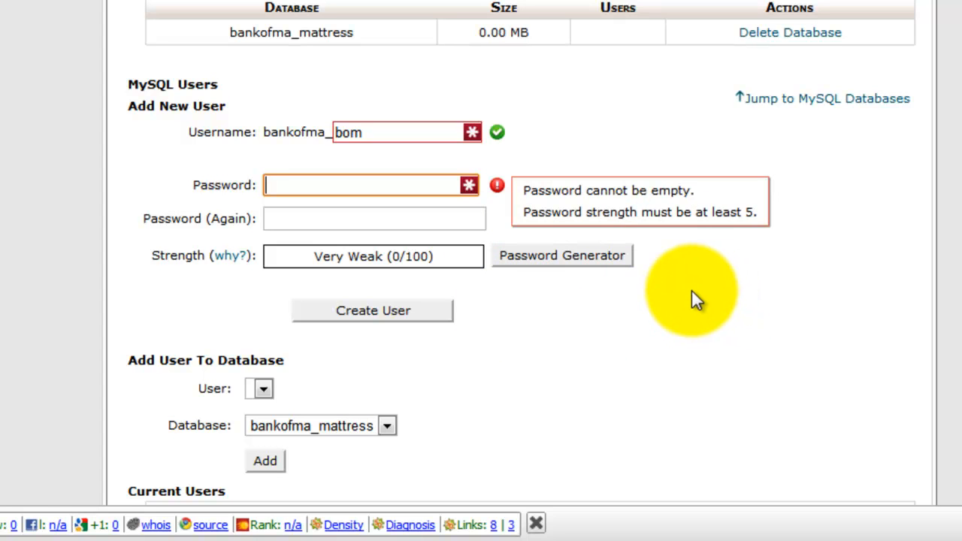
Step: Generate a very strong password and copy it for safekeeping
left_click(613, 256)
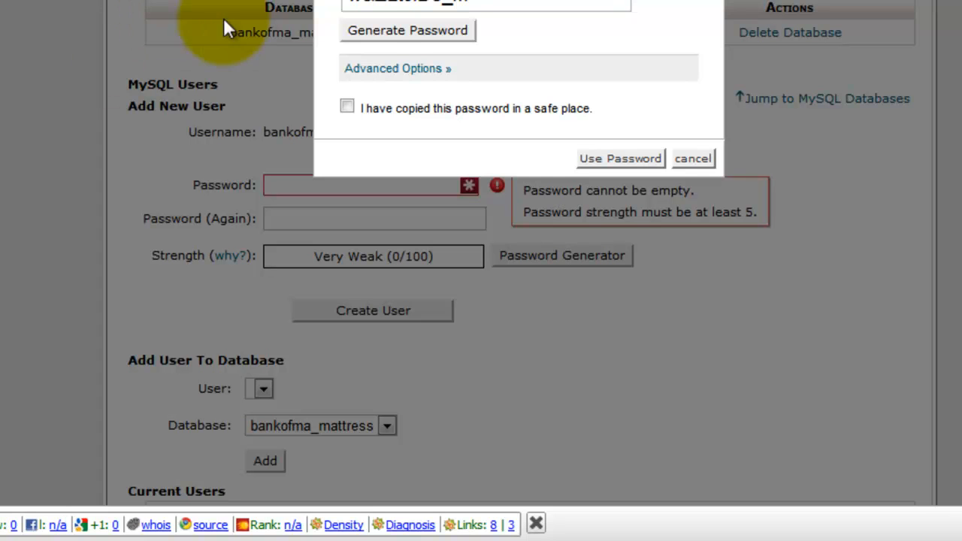
left_click(358, 6)
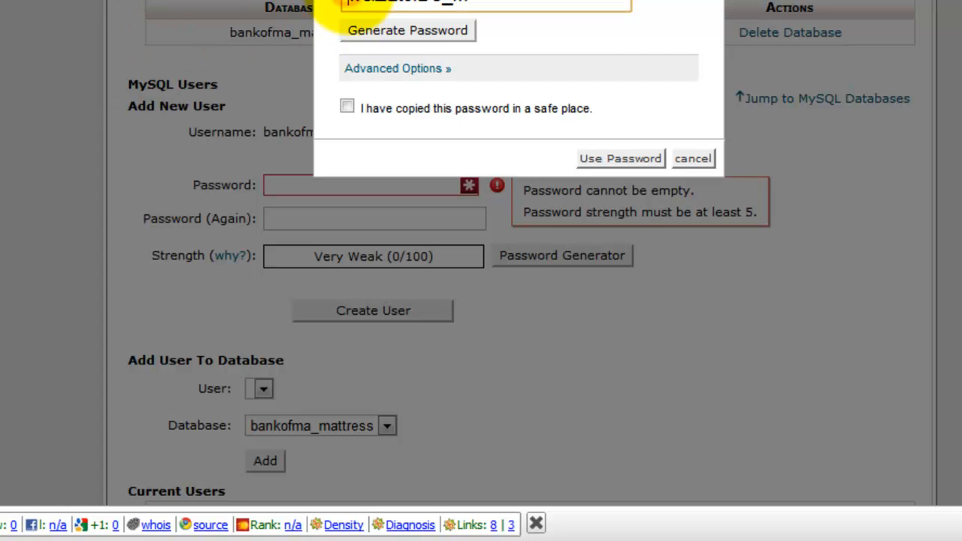
left_click_drag(347, 3, 481, 6)
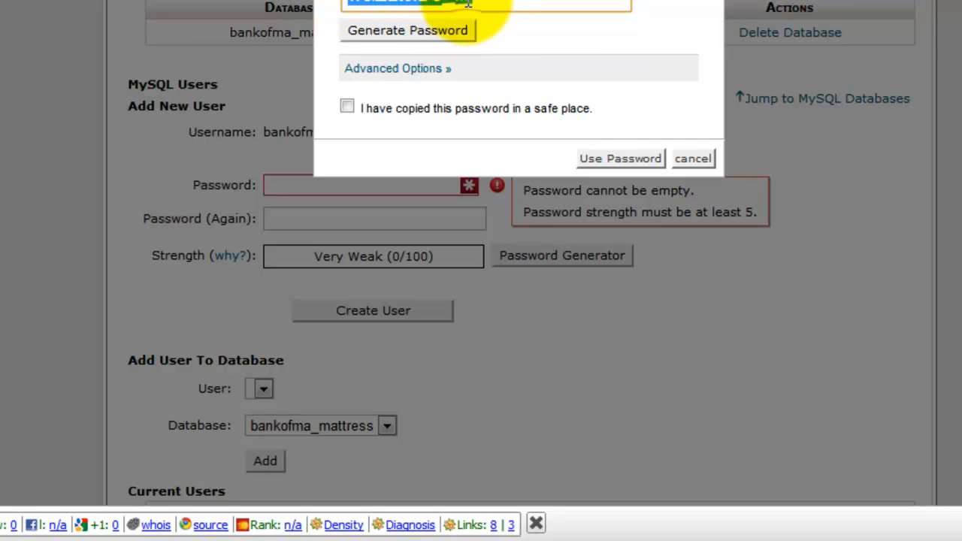
right_click(468, 6)
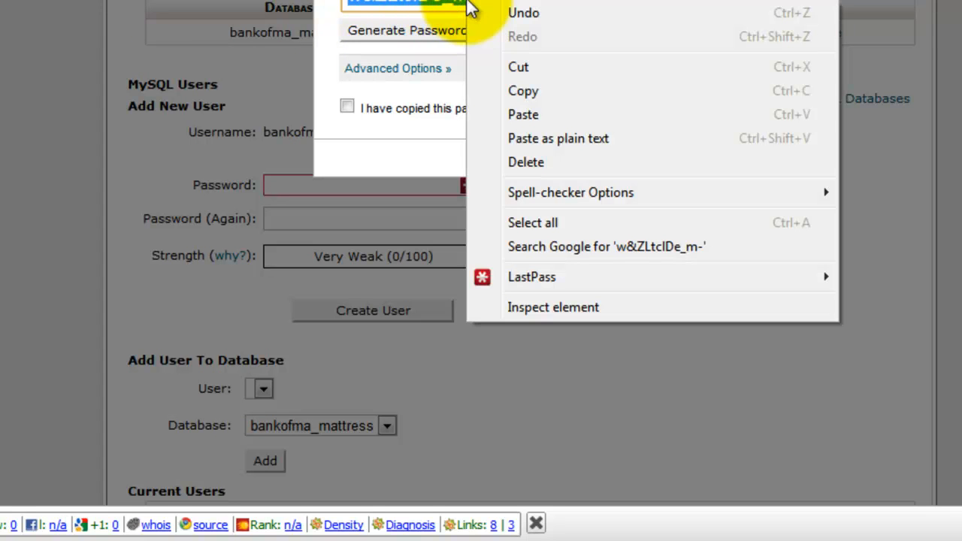
left_click(549, 89)
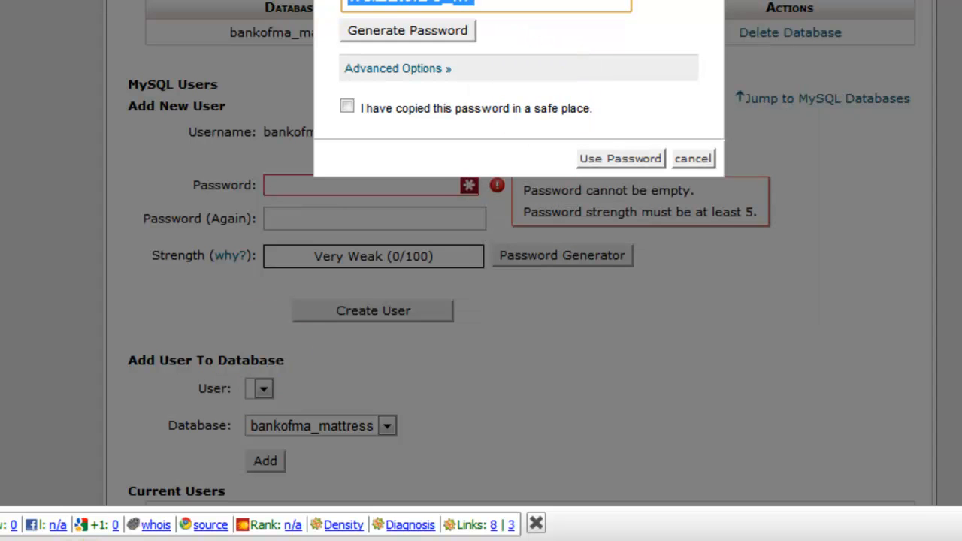
key("alt+Tab")
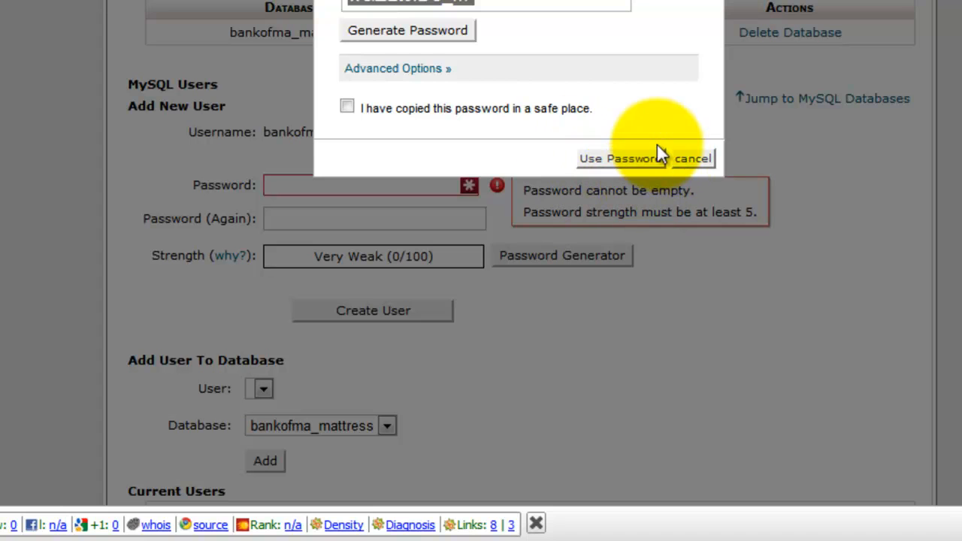
Step: Confirm the password was saved, apply it, and create MySQL user bankofma_bom
left_click(347, 108)
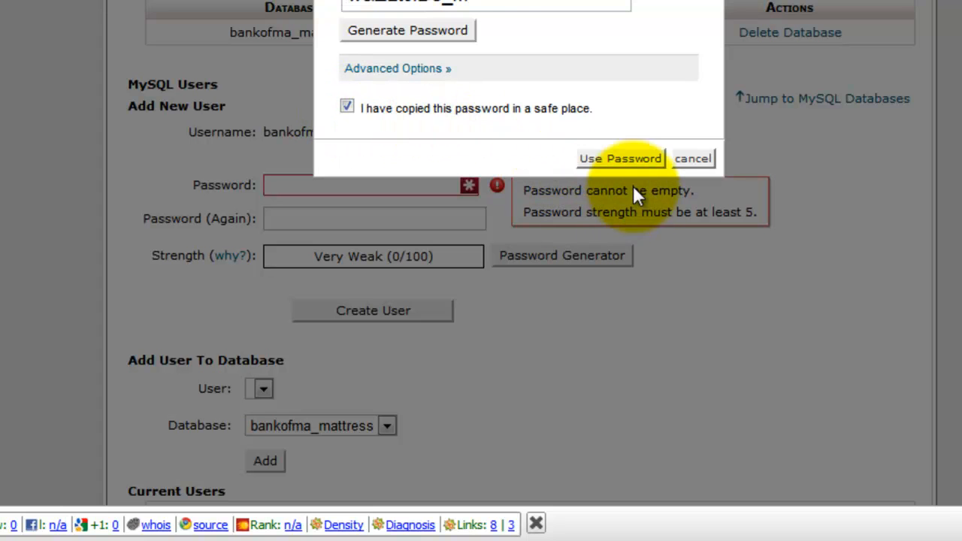
left_click(633, 158)
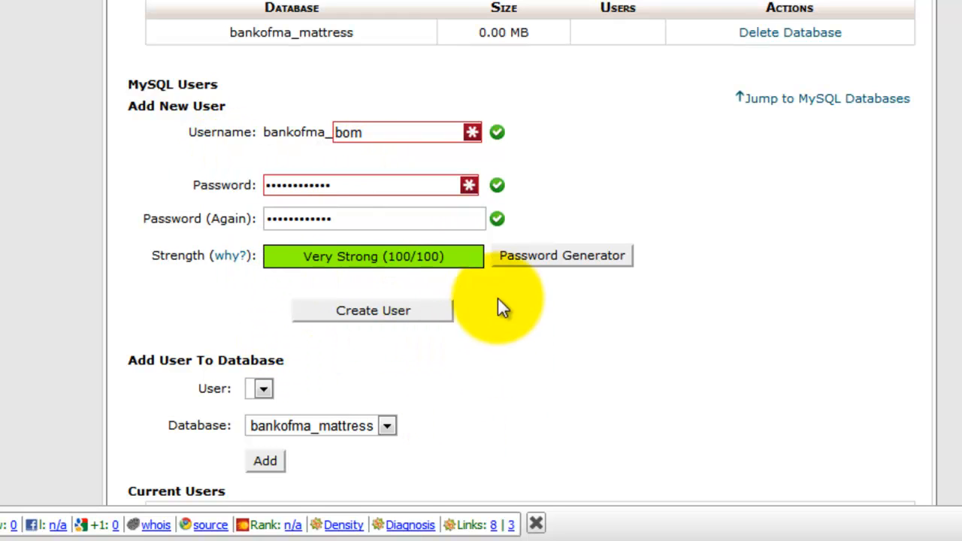
left_click(385, 315)
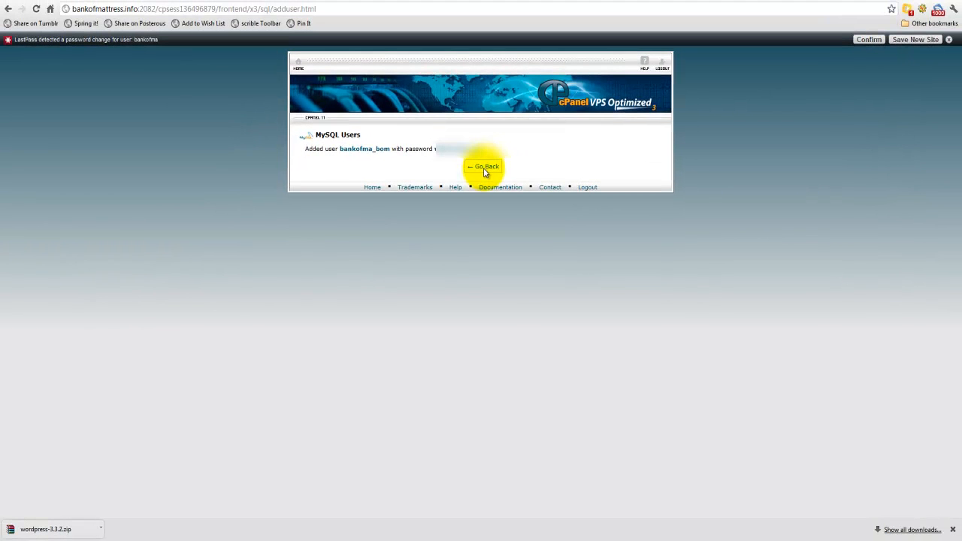
Step: Add user bankofma_bom to database bankofma_mattress from the MySQL Databases page
left_click(485, 168)
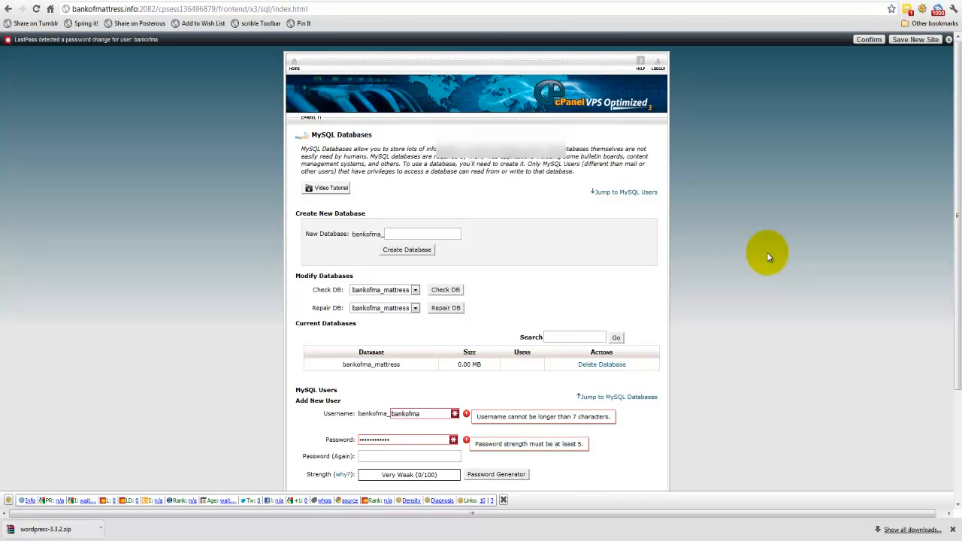
scroll(768, 257, "down", 4)
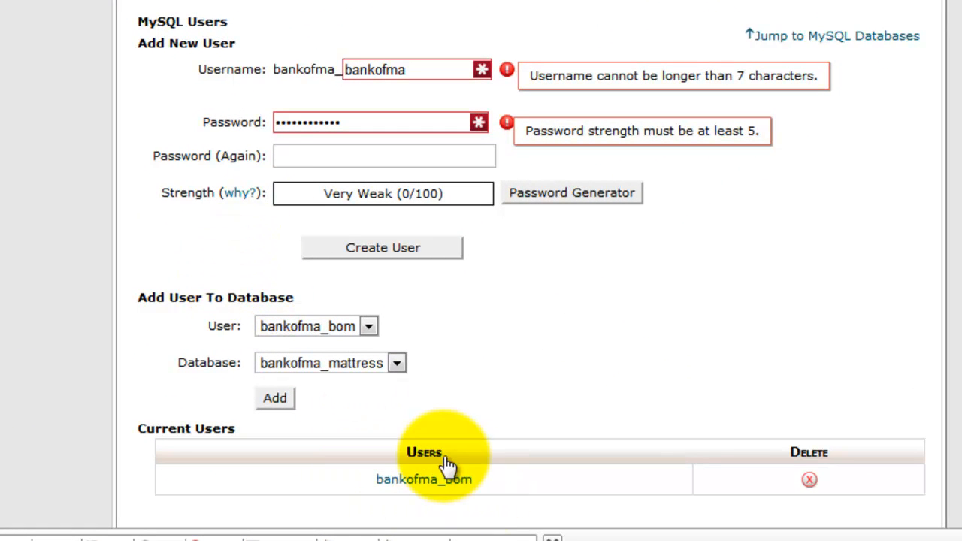
scroll(424, 451, "up", 3)
scroll(451, 278, "up", 1)
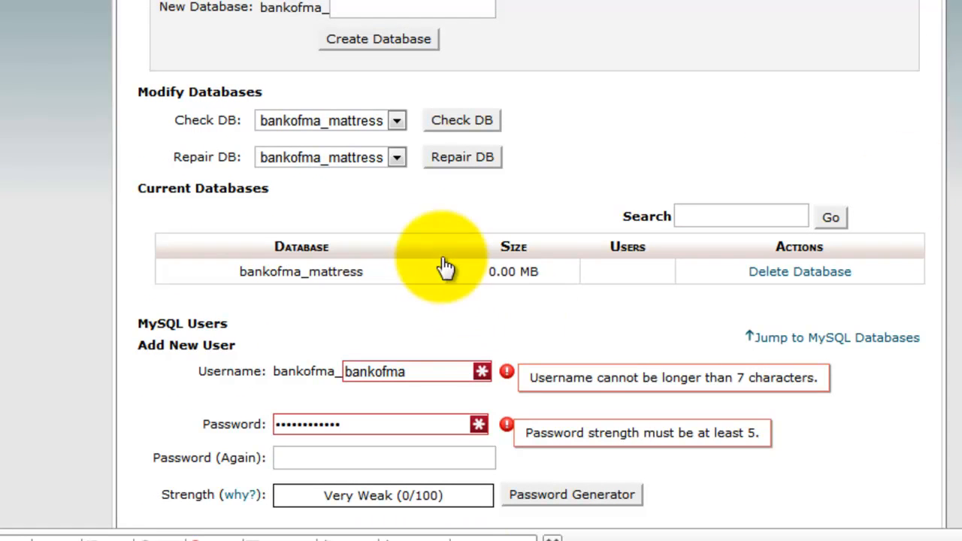
scroll(481, 271, "down", 2)
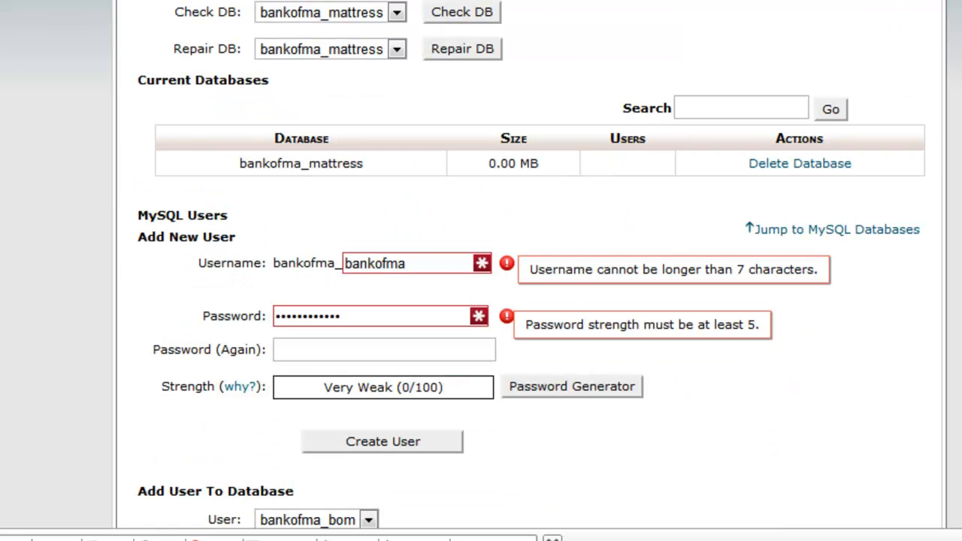
scroll(481, 271, "down", 4)
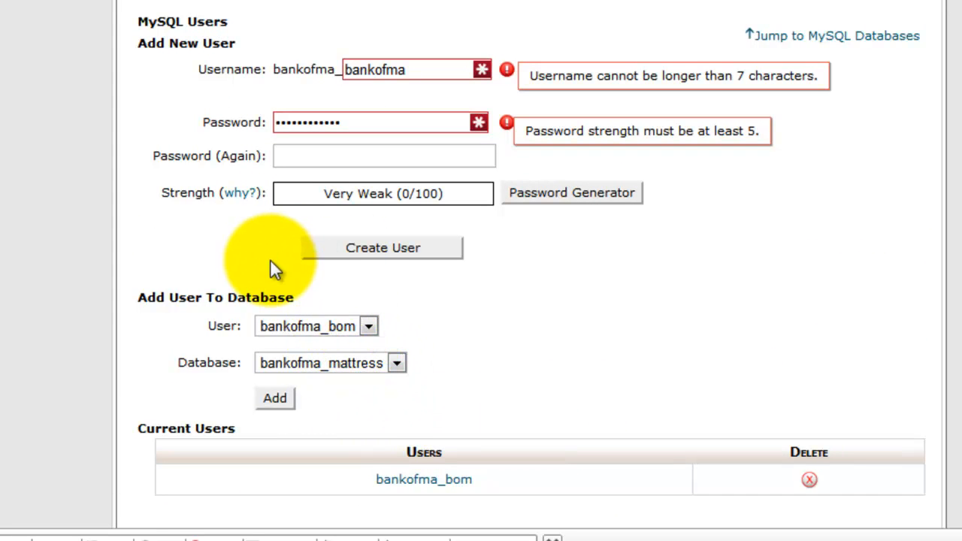
left_click(369, 327)
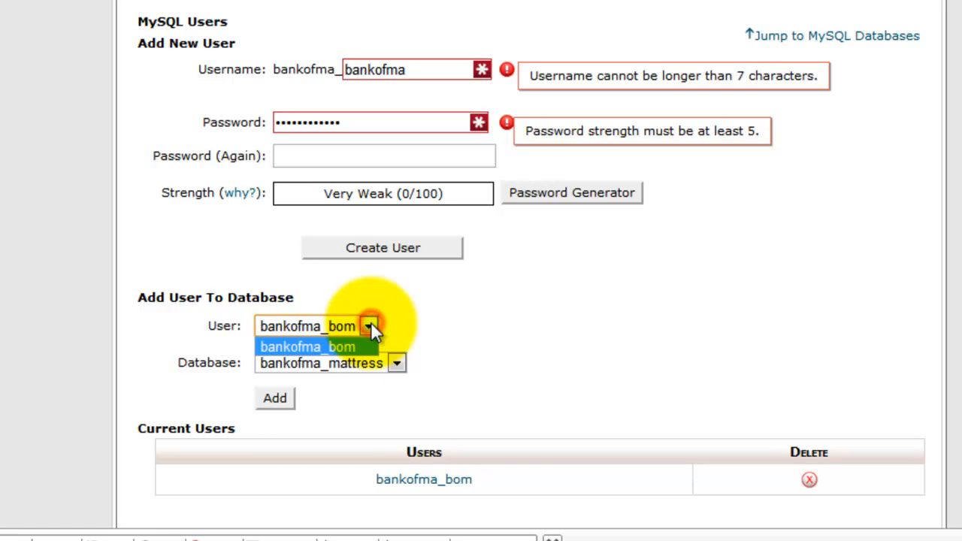
left_click(370, 323)
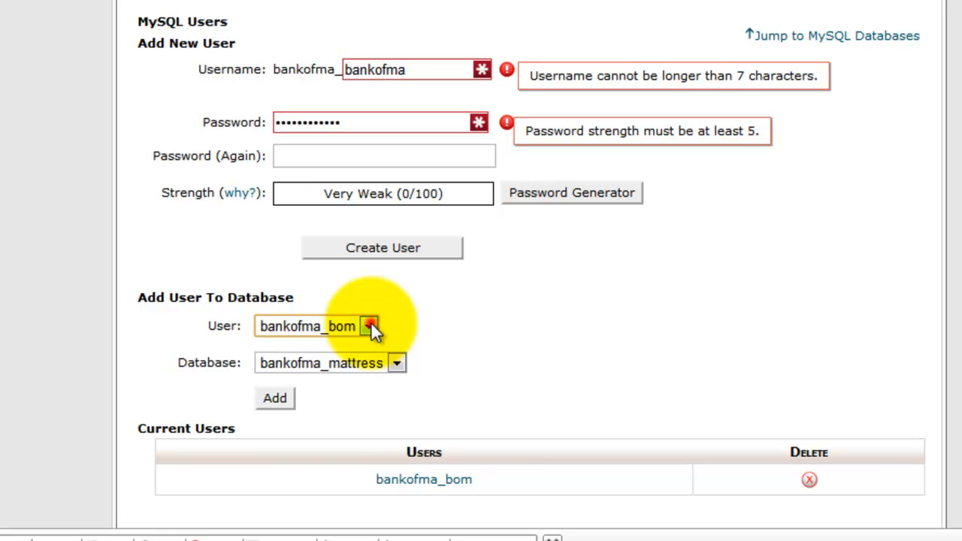
left_click(396, 363)
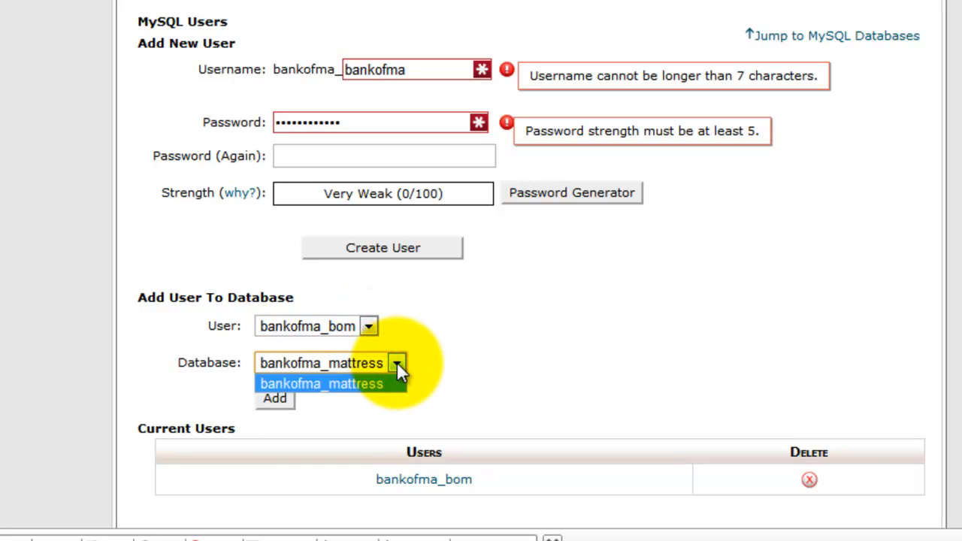
left_click(371, 316)
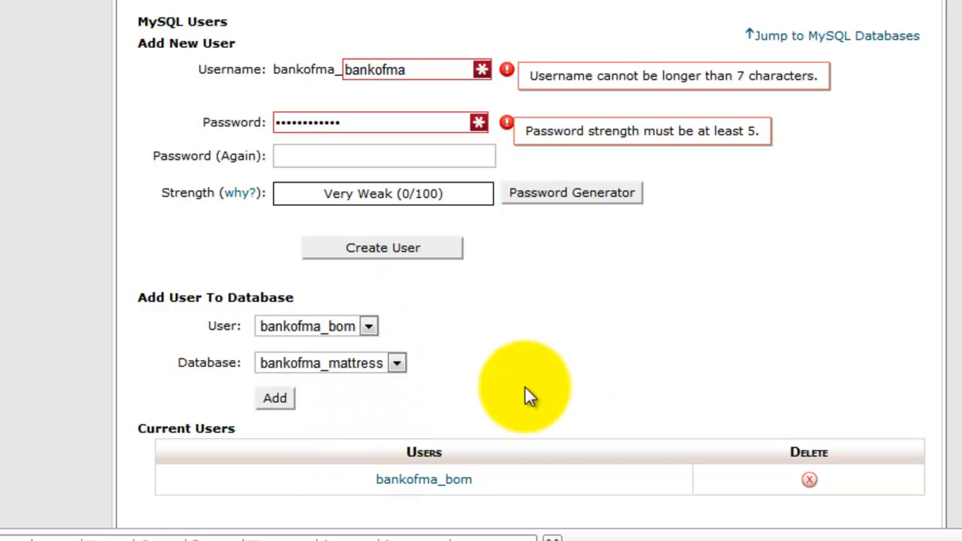
left_click(277, 398)
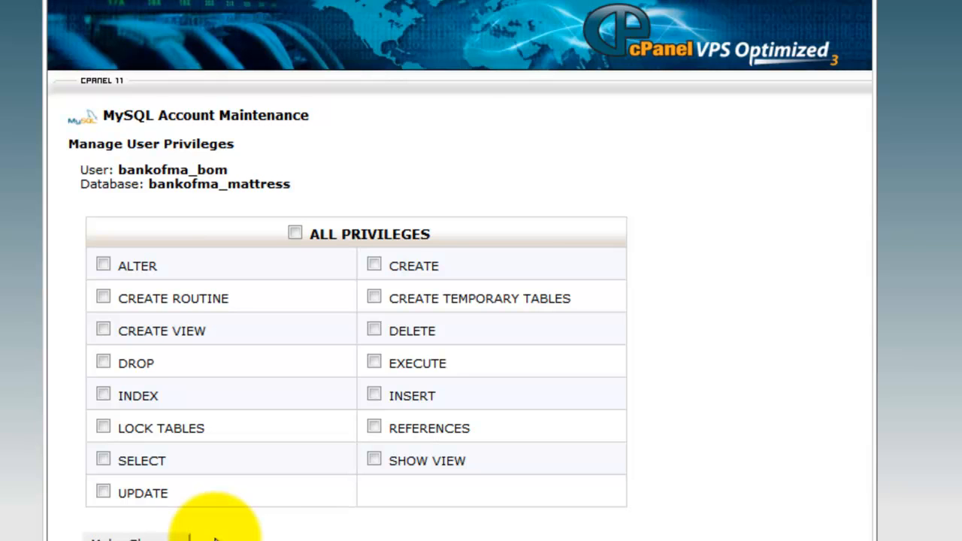
Step: Grant bankofma_bom all privileges except CREATE ROUTINE and save the changes
left_click(296, 233)
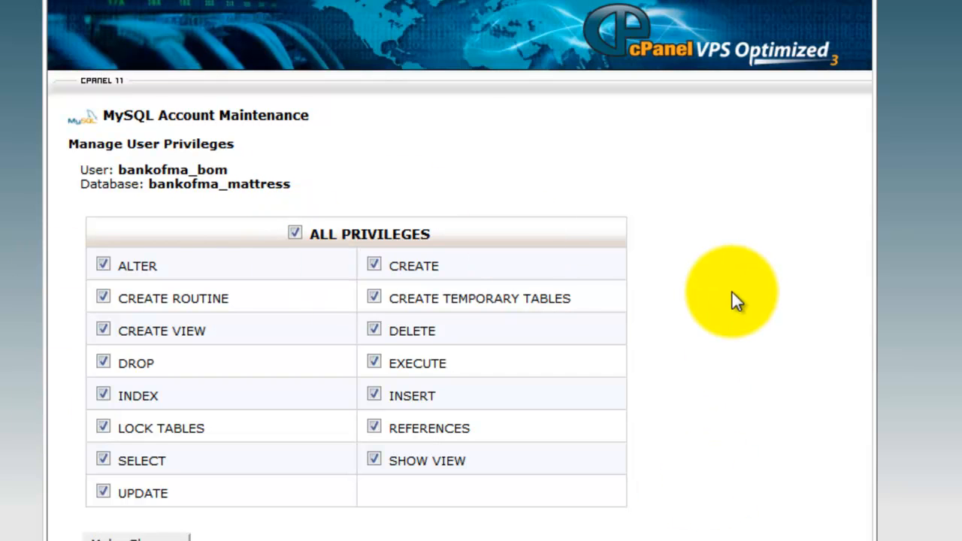
left_click(107, 297)
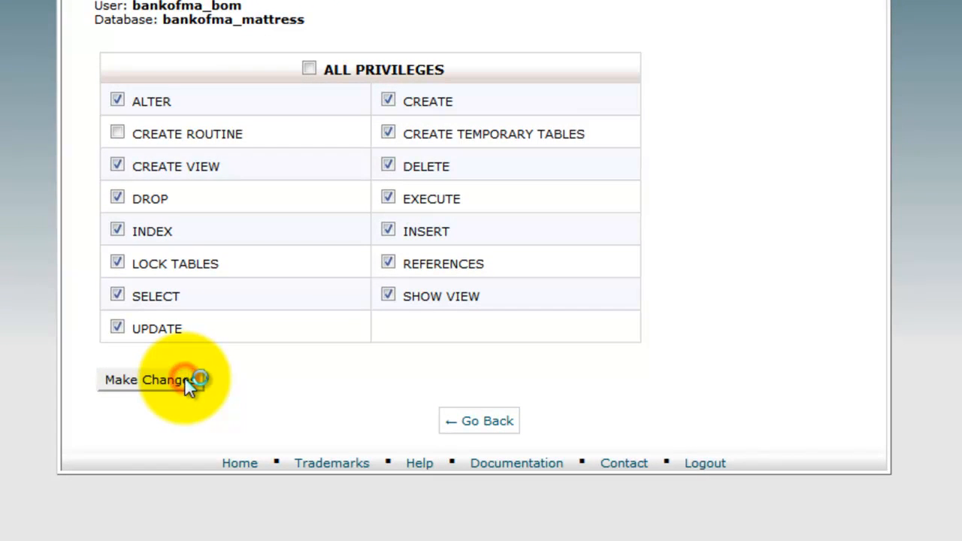
left_click(184, 377)
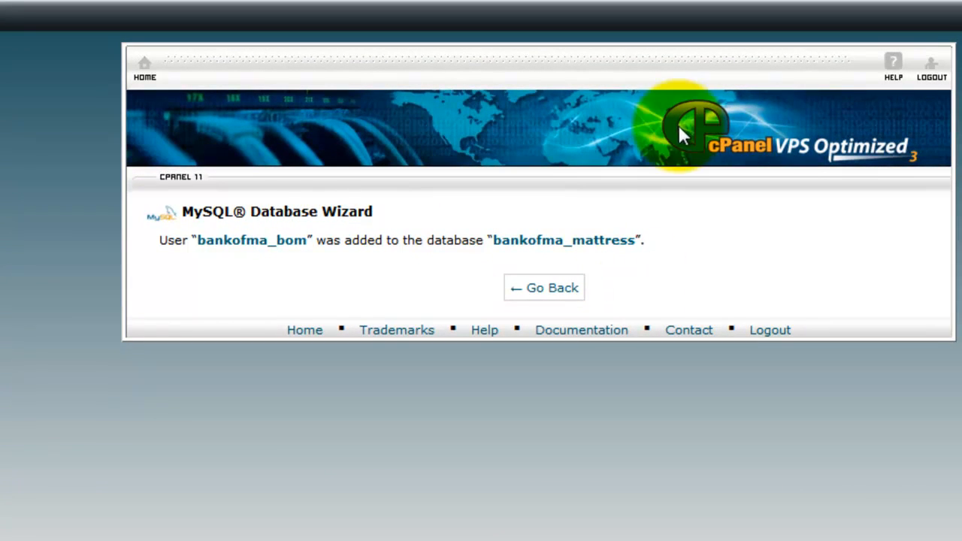
Step: Go back from the confirmation to the MySQL Databases page and scroll down
left_click(556, 294)
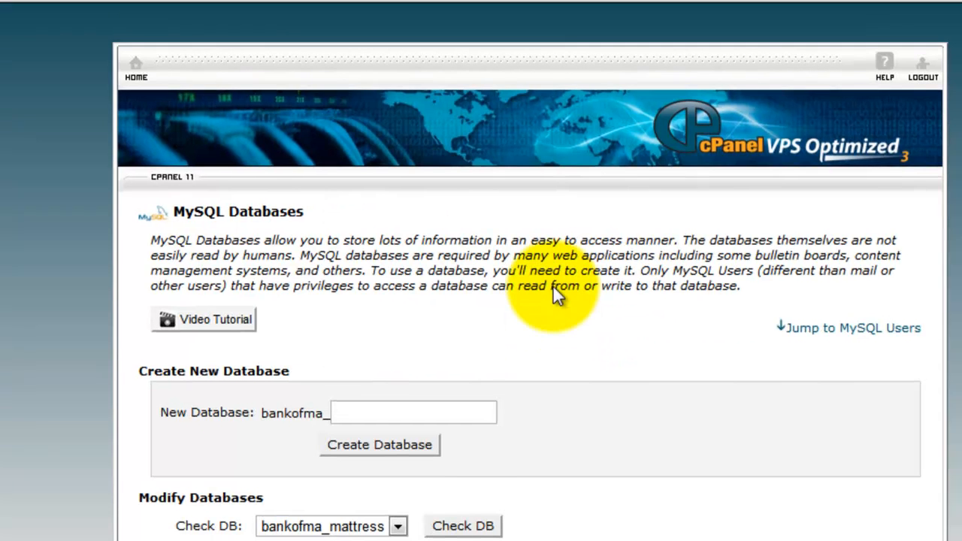
scroll(553, 287, "down", 3)
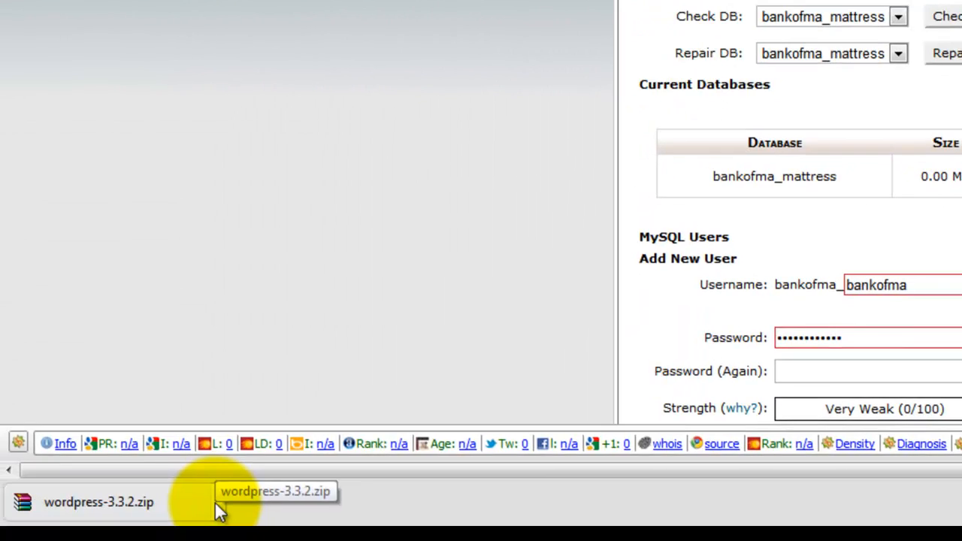
Step: Show wordpress-3.3.2.zip in its downloads folder, select it, then minimize Explorer
left_click(217, 505)
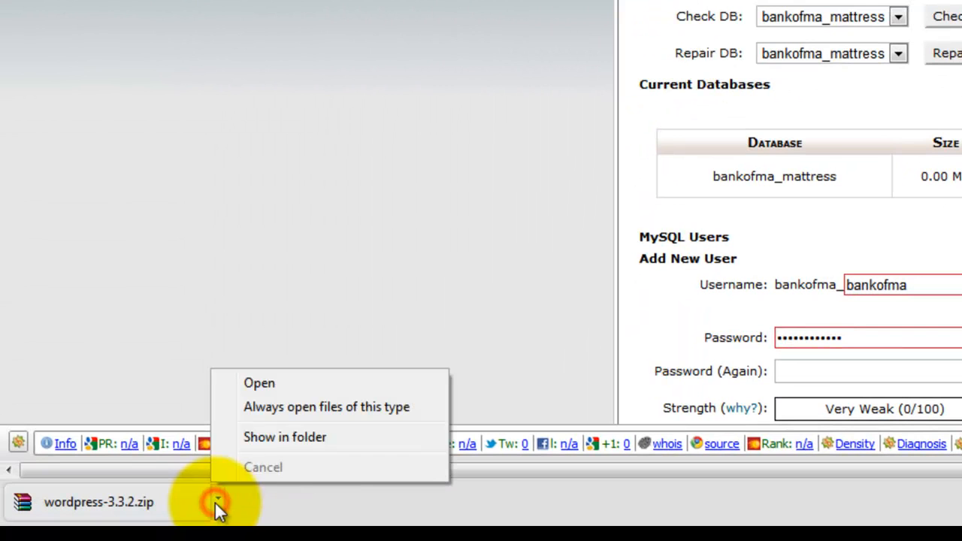
left_click(288, 435)
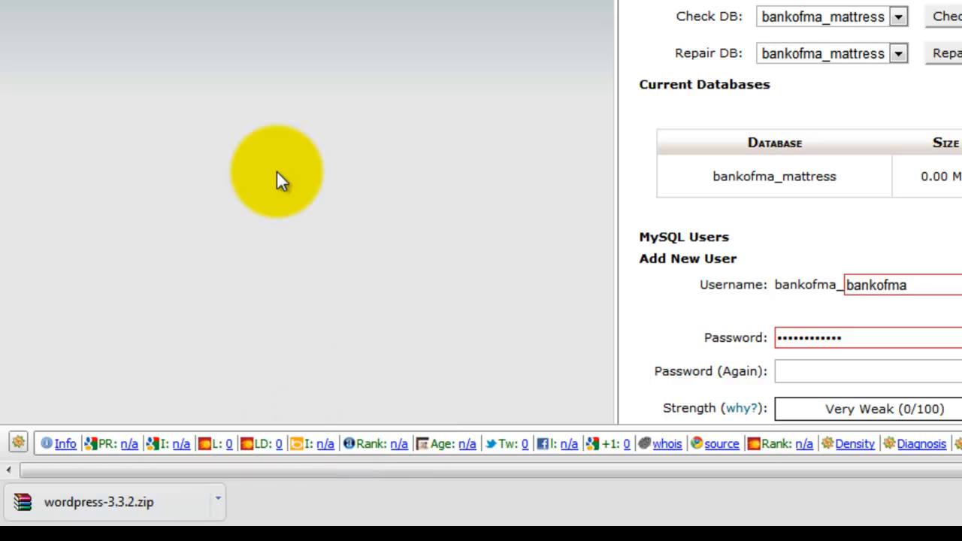
key("super+e")
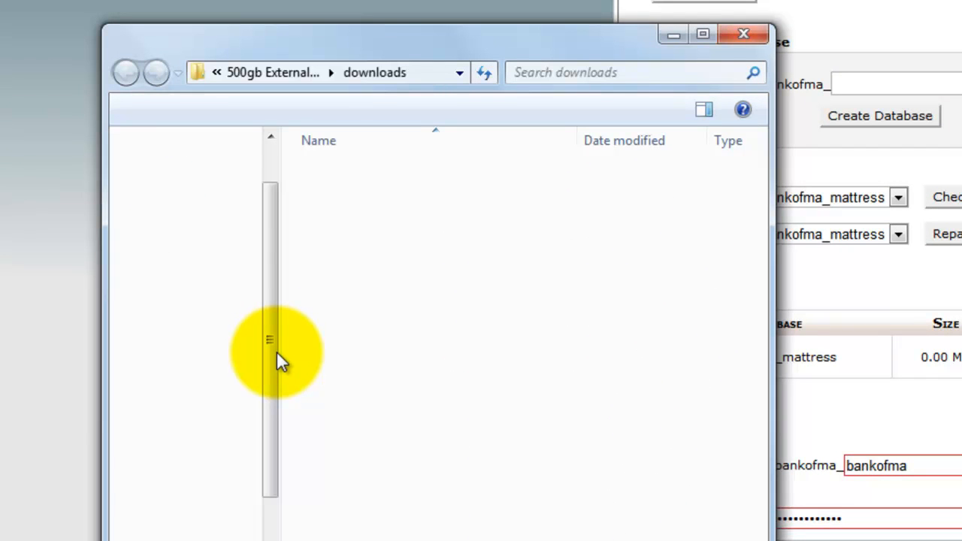
left_click(396, 179)
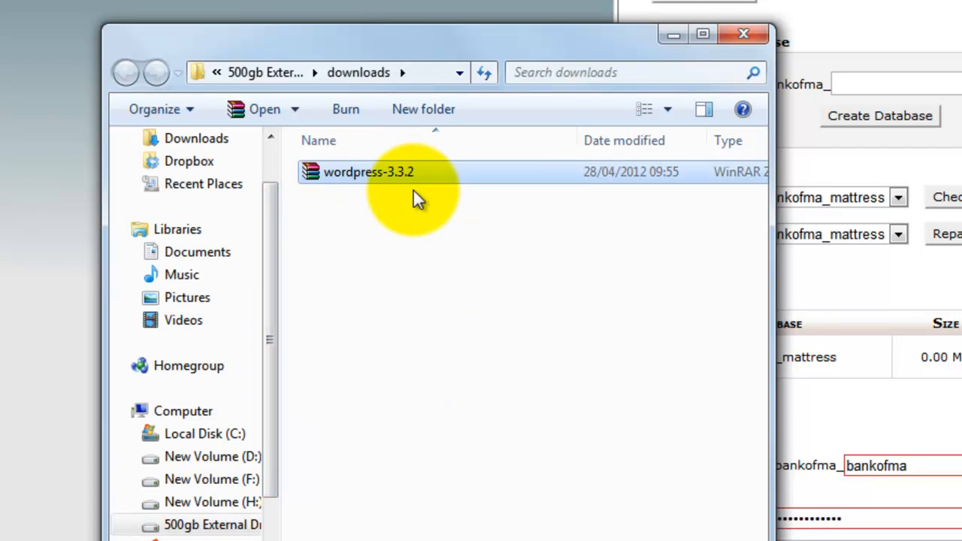
left_click(674, 36)
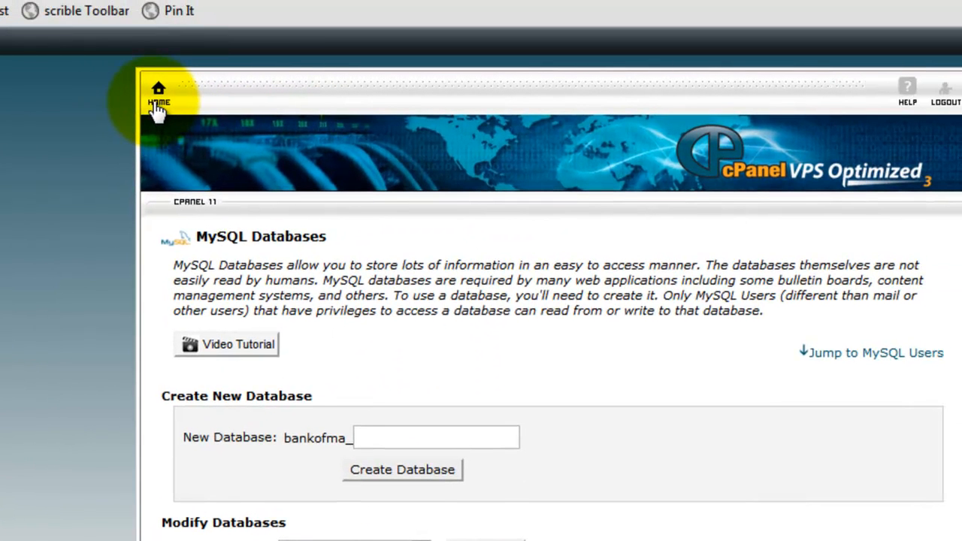
Step: Return to cPanel home and launch File Manager with Web Root (public_html/www) selected
left_click(155, 107)
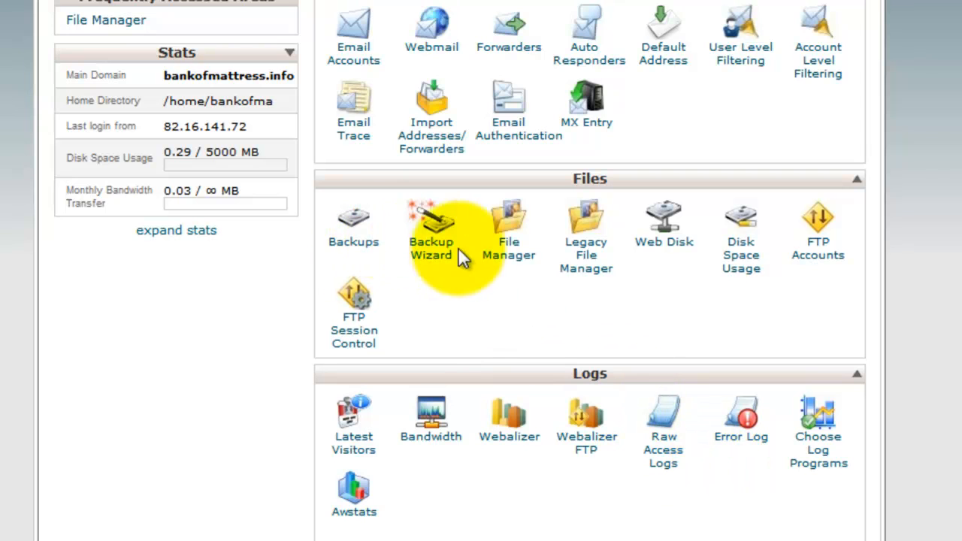
left_click(501, 250)
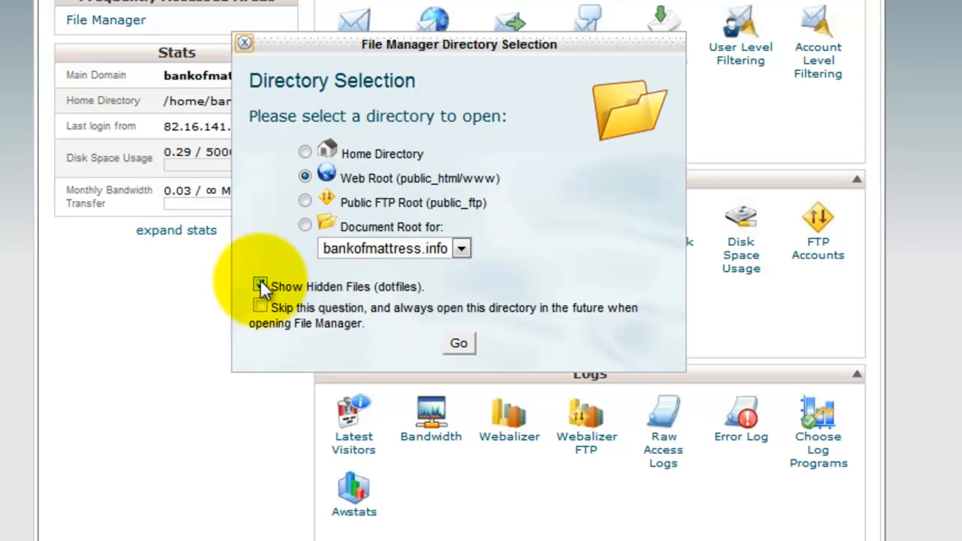
Step: Open File Manager at the Web Root (public_html) with hidden dotfiles shown
left_click(459, 347)
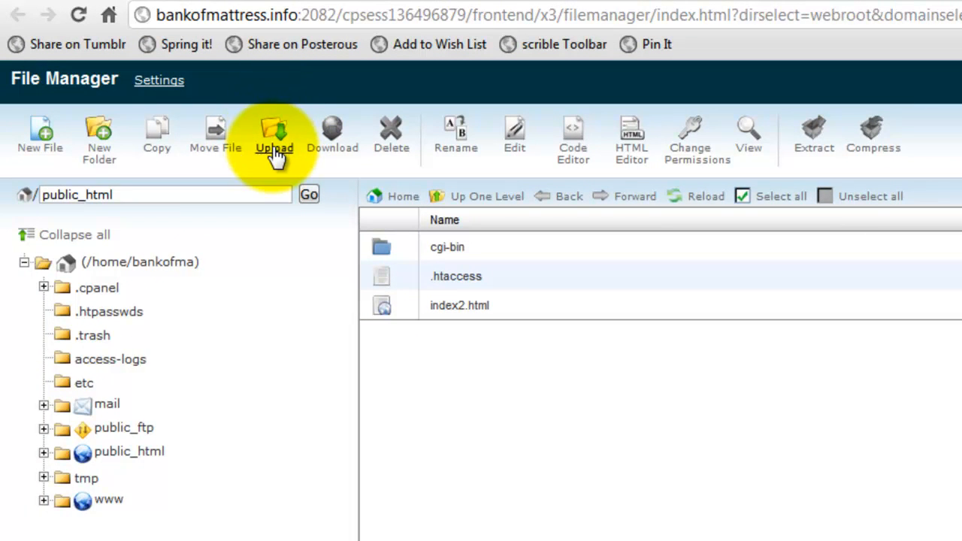
Step: Upload wordpress-3.3.2.zip from the 500gb External Drive's downloads folder into public_html
left_click(274, 150)
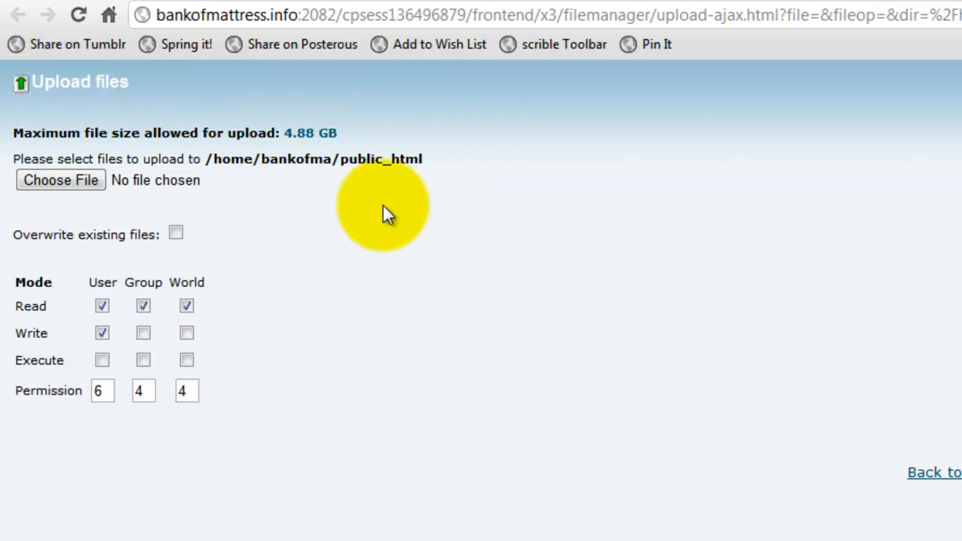
left_click(73, 182)
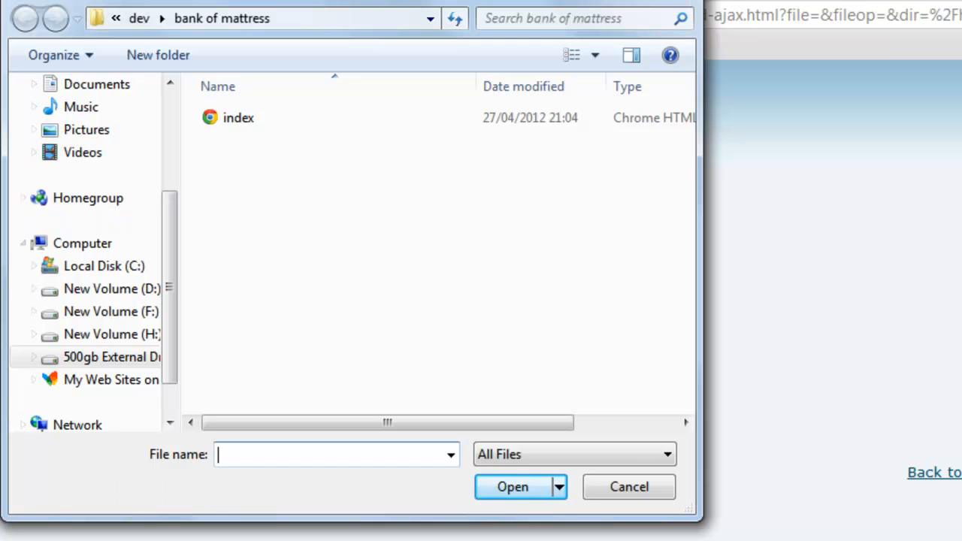
left_click(123, 361)
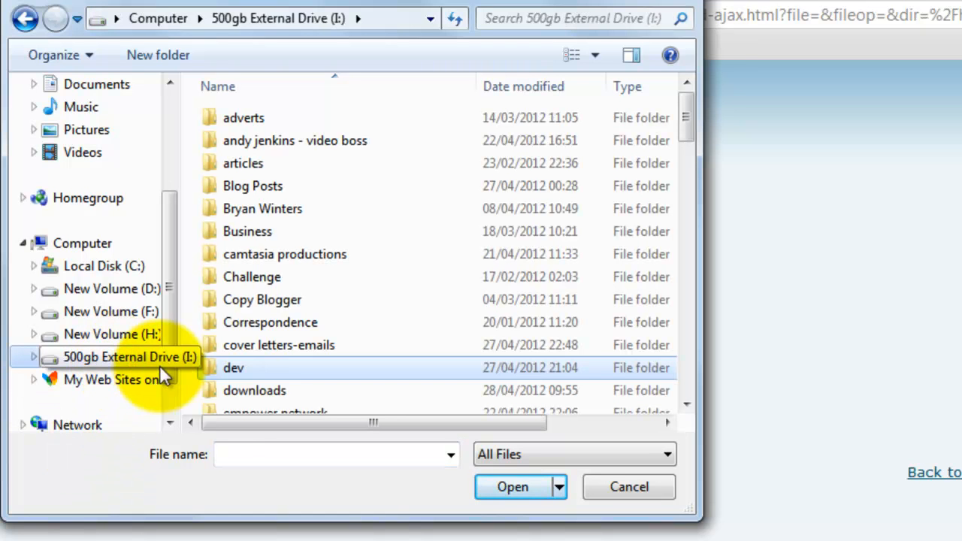
double_click(255, 388)
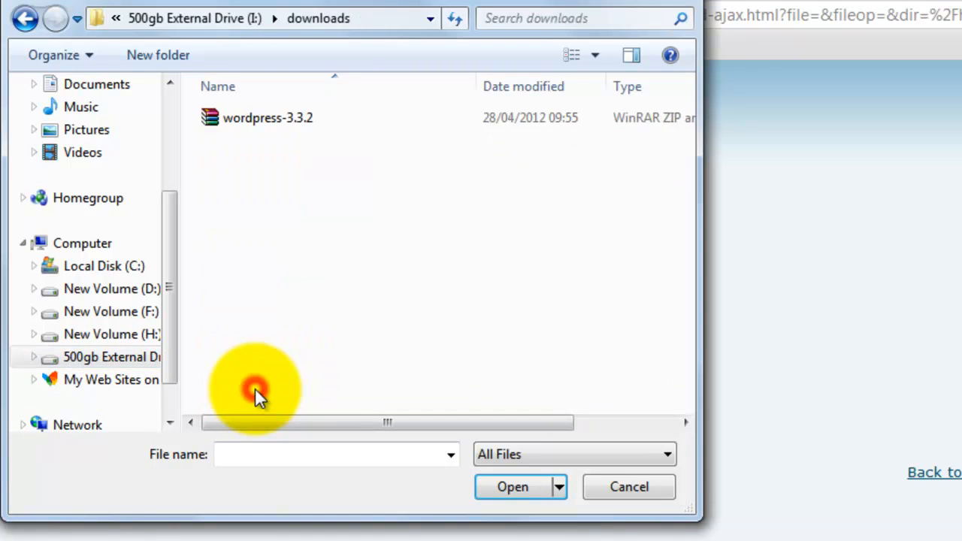
left_click(300, 117)
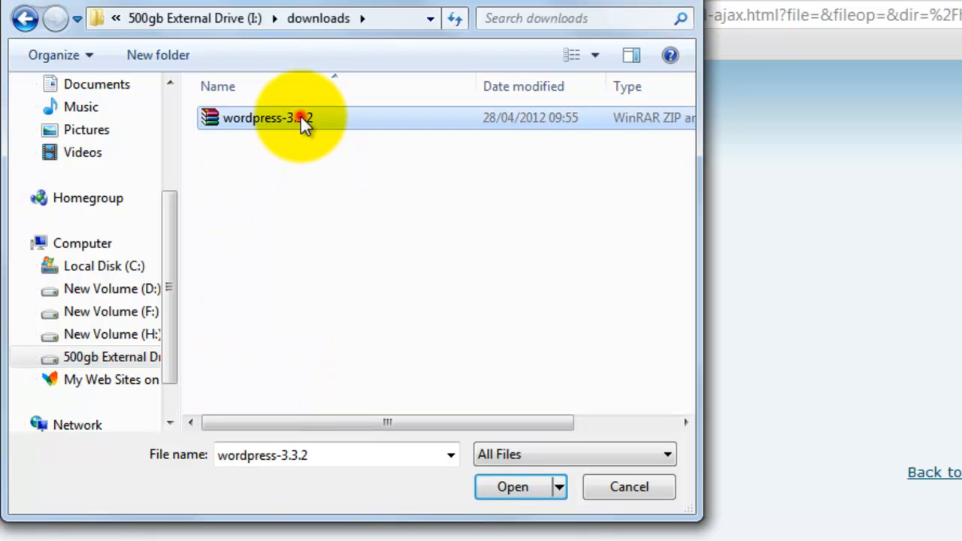
left_click(487, 485)
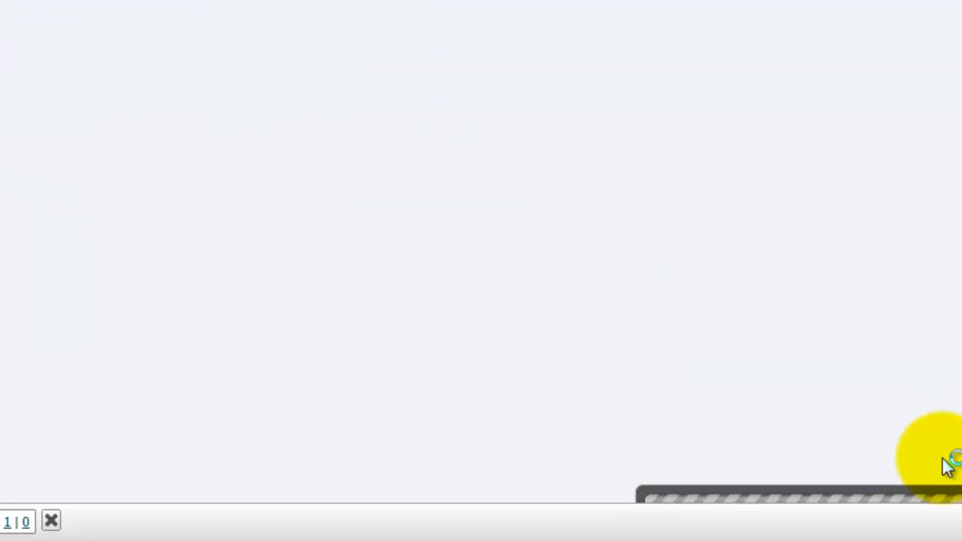
Step: Dismiss the Chrome downloads bar while the 4.05 MB upload finishes
left_click(941, 531)
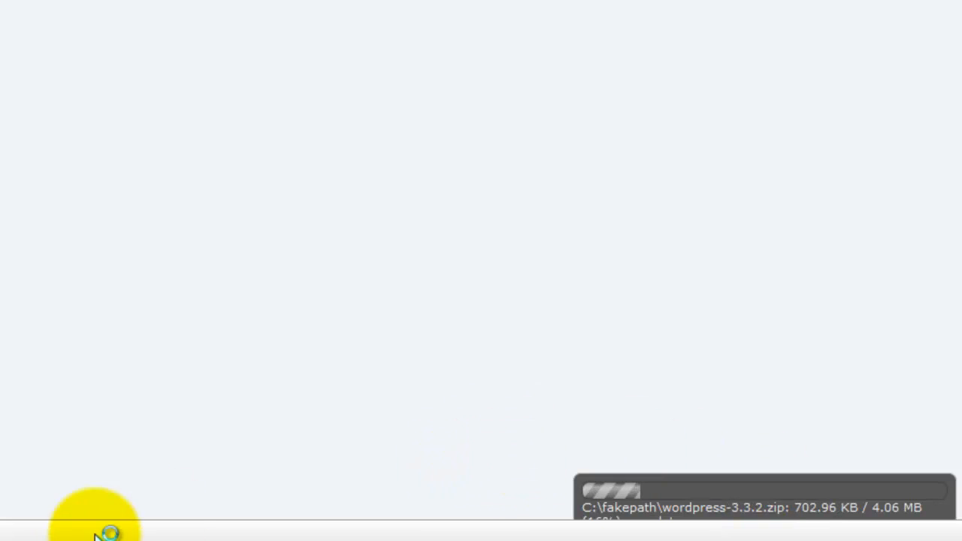
left_click(9, 532)
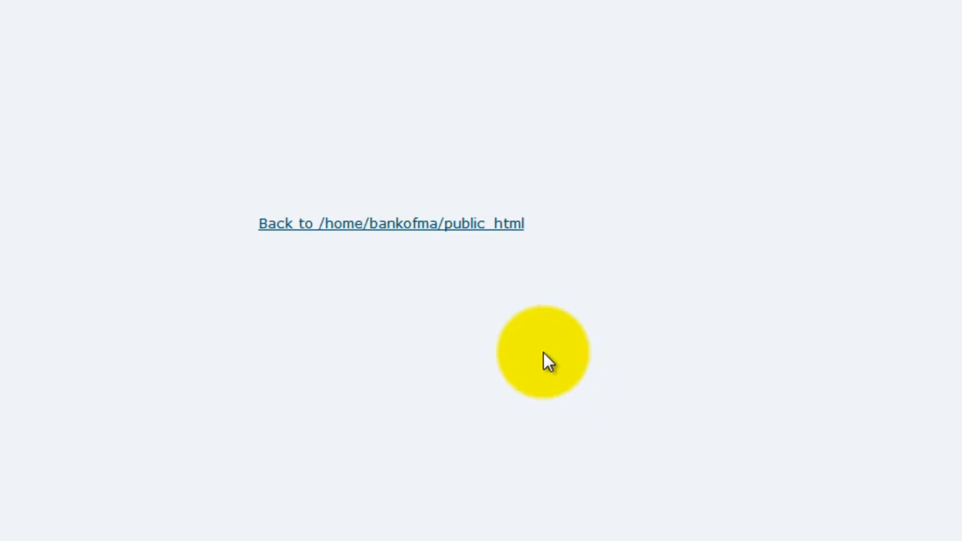
Step: Return to the public_html listing and choose Extract for wordpress-3.3.2.zip
left_click(328, 234)
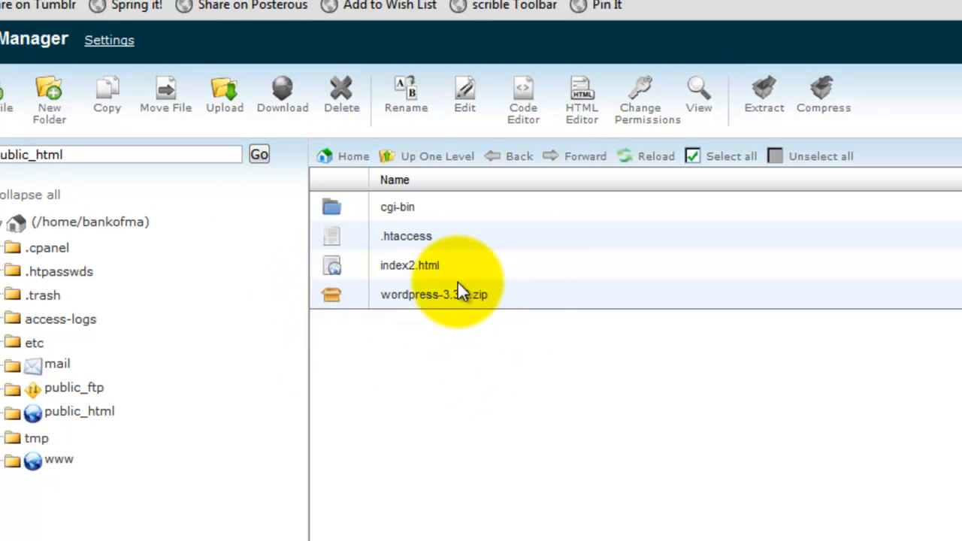
right_click(334, 299)
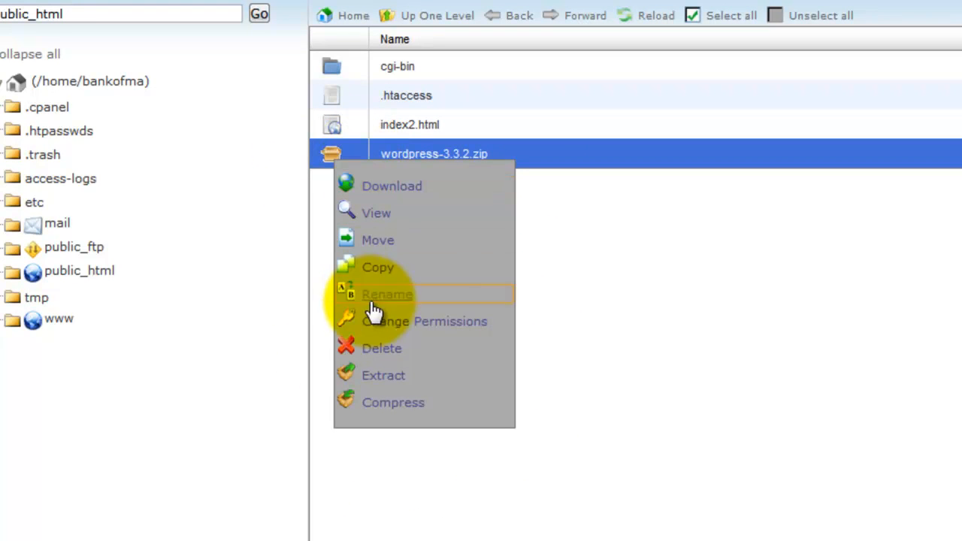
left_click(392, 376)
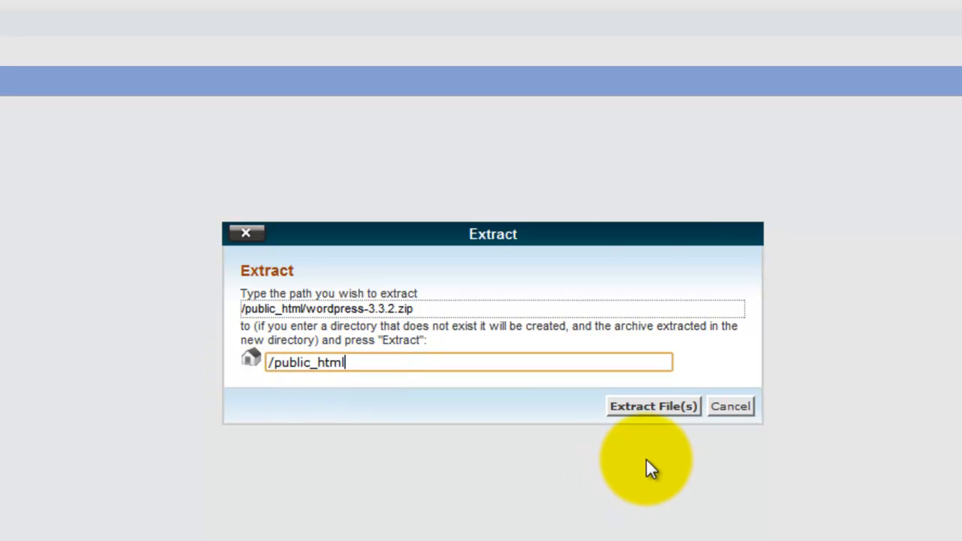
Step: Extract wordpress-3.3.2.zip into /public_html and close the Extraction Results
left_click(645, 408)
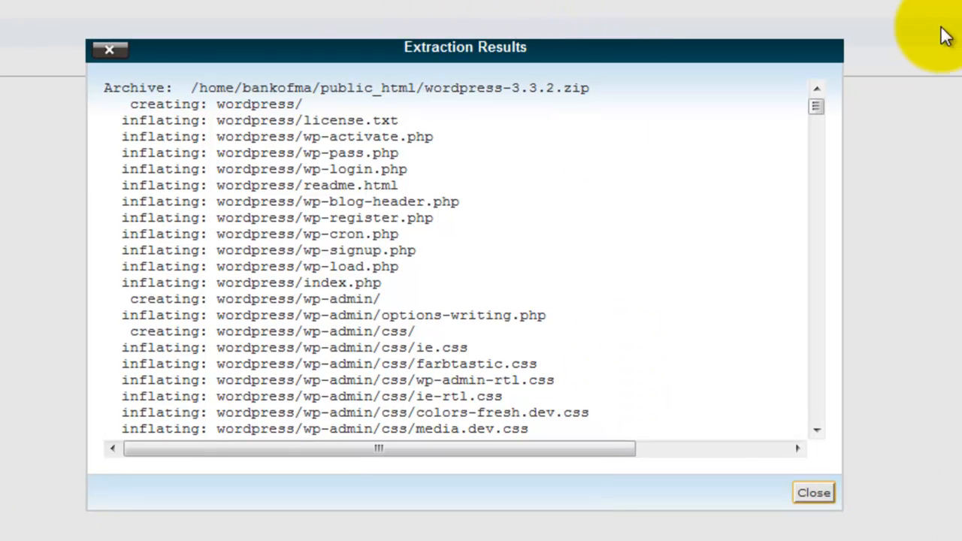
left_click_drag(817, 107, 799, 423)
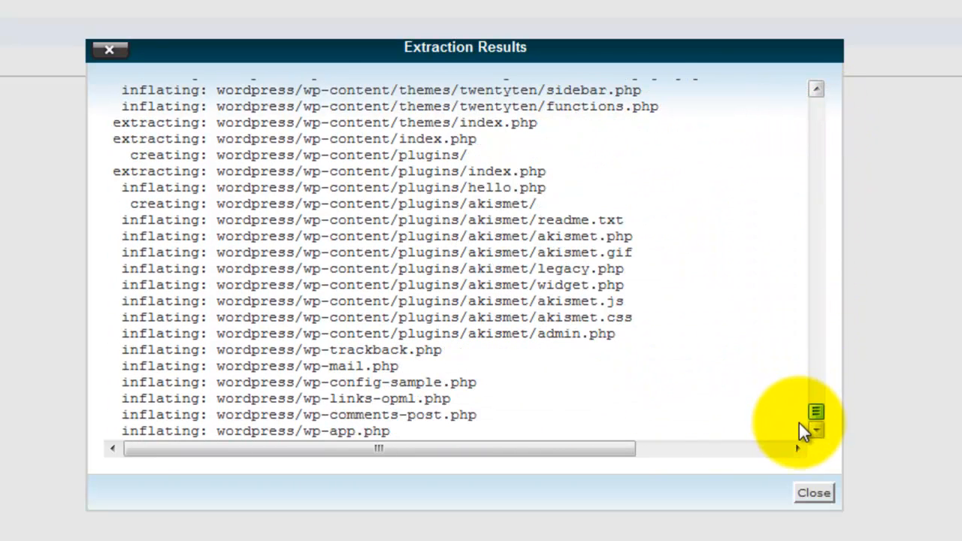
left_click(814, 494)
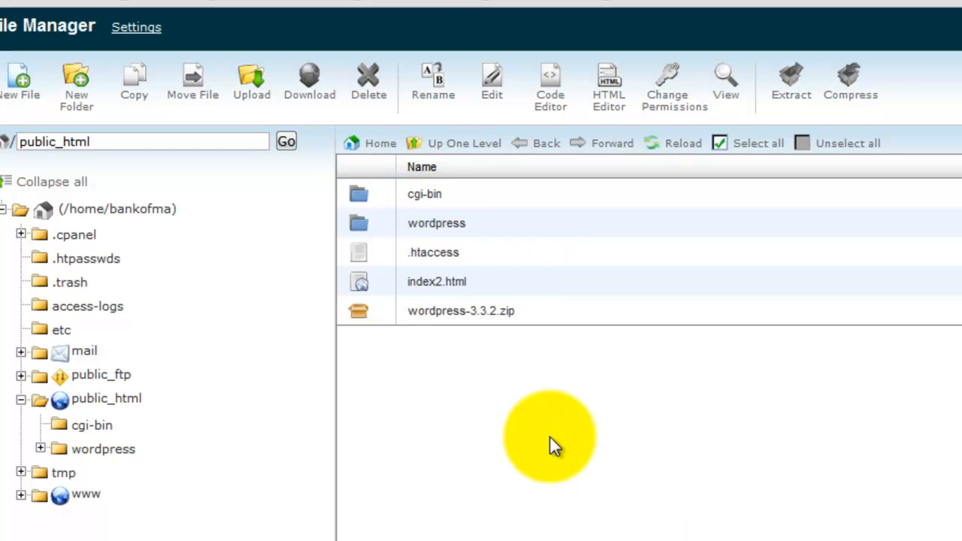
Step: Open the wordpress folder to list wp-admin, wp-content, wp-includes and index.php
double_click(366, 223)
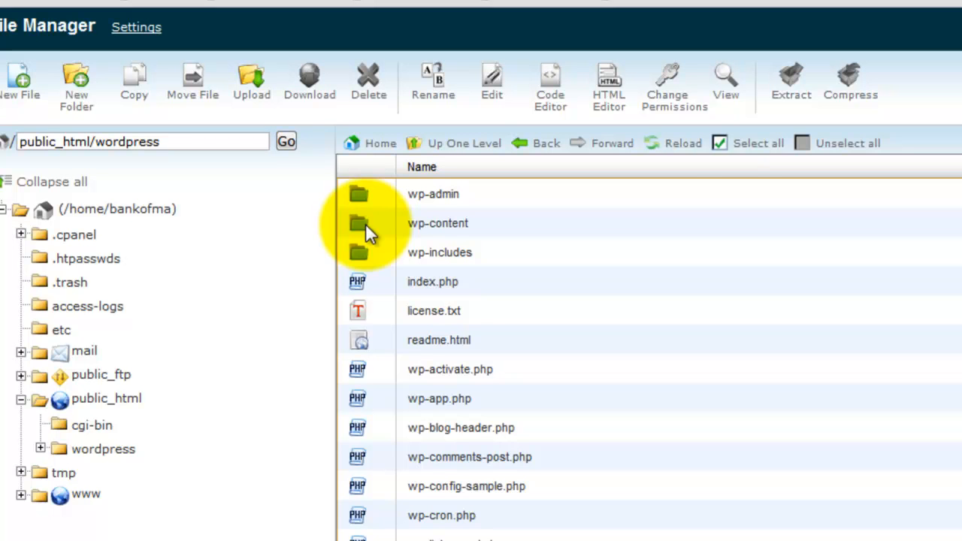
Step: Select all items in the wordpress folder and start moving them
left_click(719, 145)
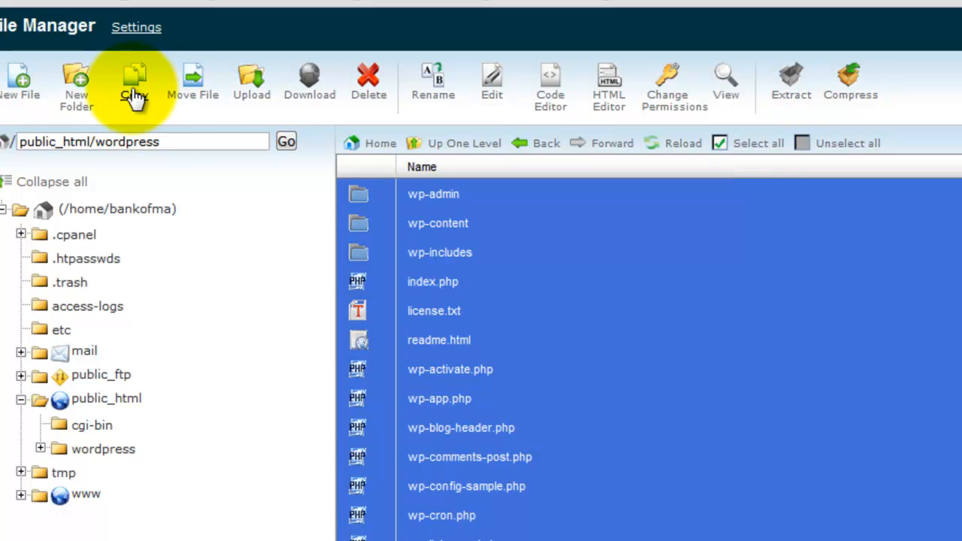
left_click(193, 103)
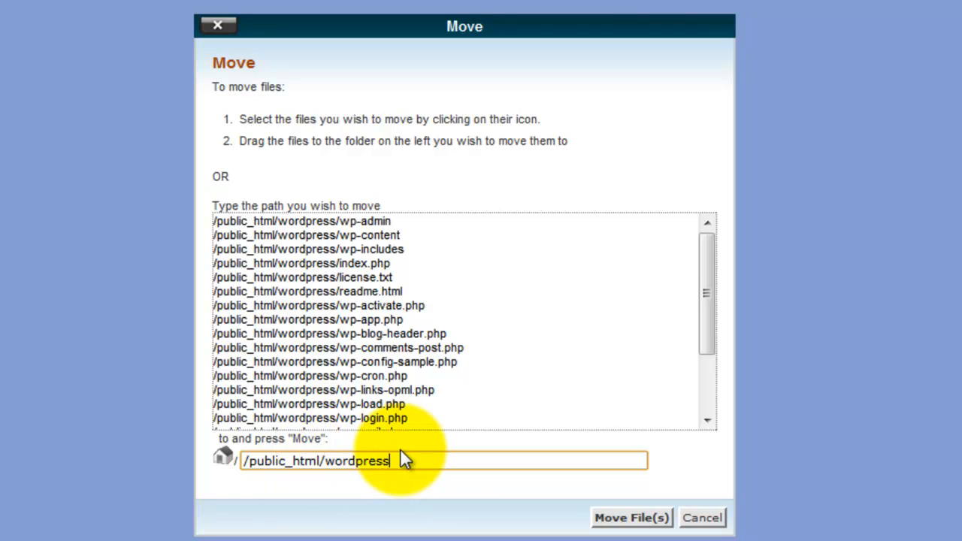
Step: Change the move destination to /public_html and move all WordPress files there
key("BackSpace")
key("BackSpace")
key("BackSpace")
key("BackSpace")
key("BackSpace")
key("BackSpace")
key("BackSpace")
key("BackSpace")
key("BackSpace")
left_click(617, 519)
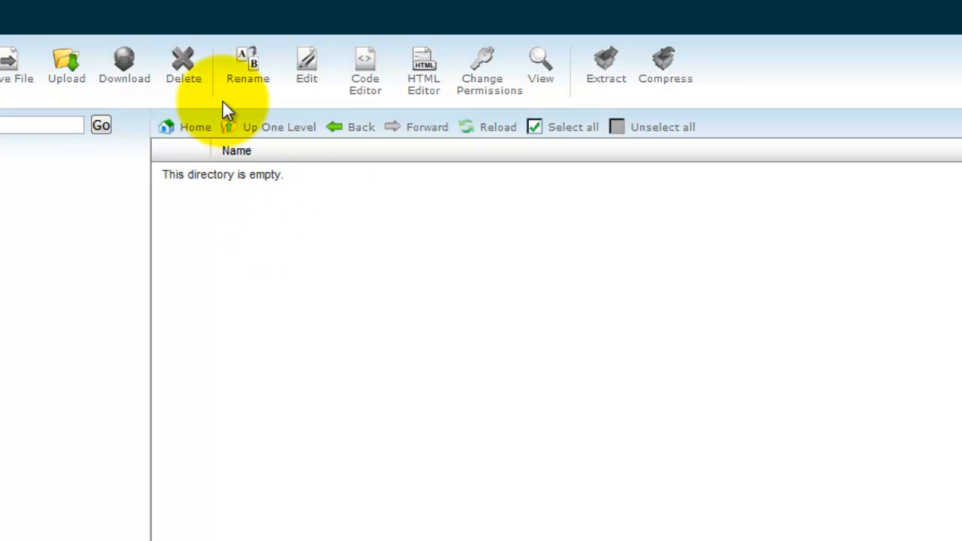
Step: Go up one level to public_html and select the wordpress folder
left_click(278, 128)
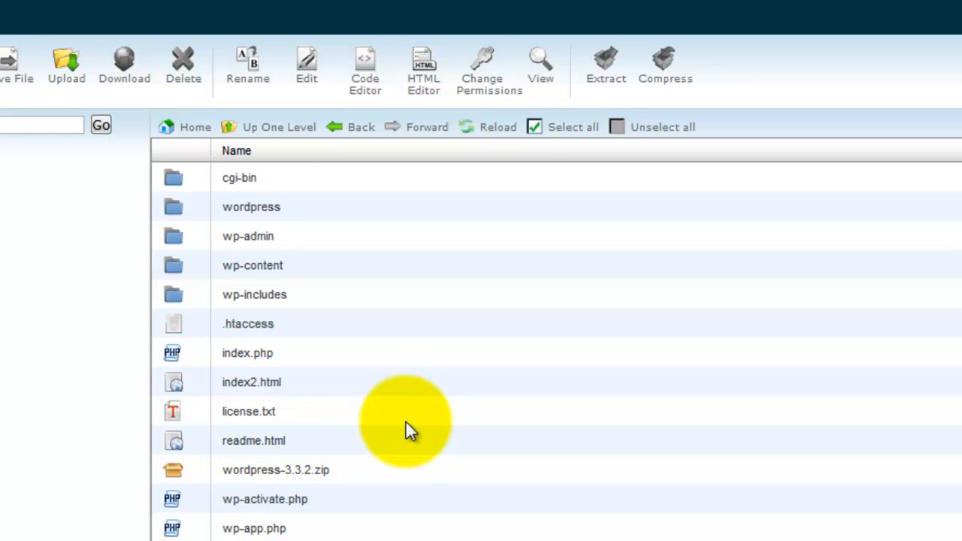
left_click(169, 207)
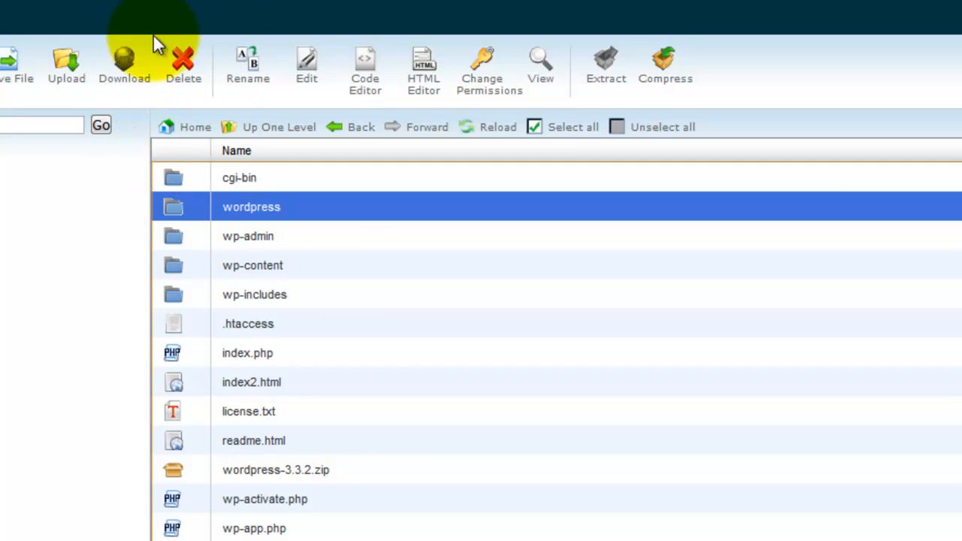
Step: Delete the selected wordpress folder and confirm the deletion
left_click(188, 75)
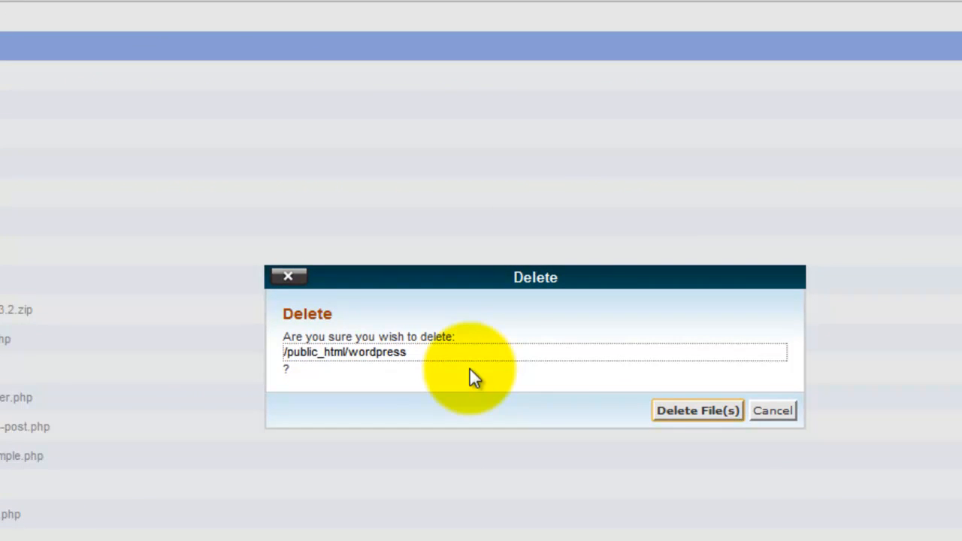
left_click(684, 412)
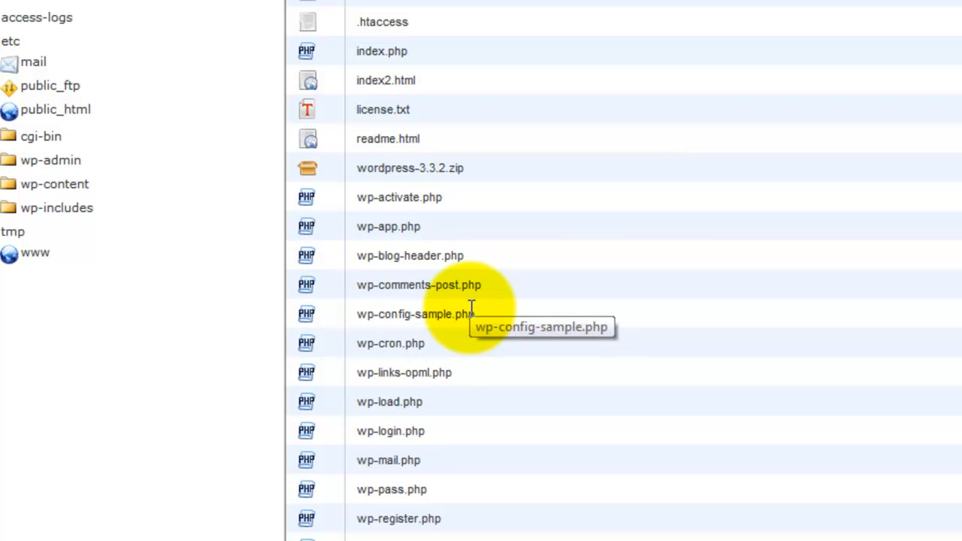
Step: Rename wp-config-sample.php to wp-config.php by removing '-sample' from its name
right_click(306, 312)
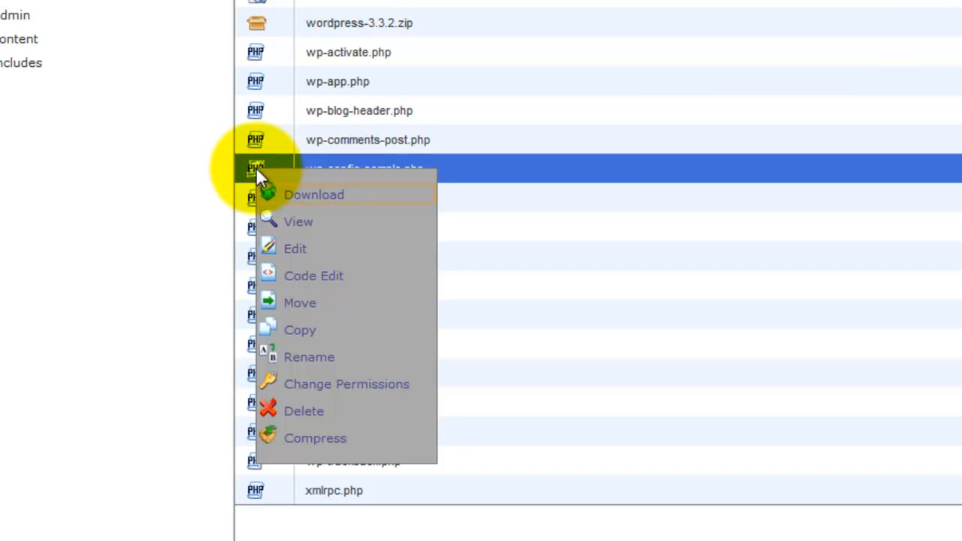
left_click(322, 359)
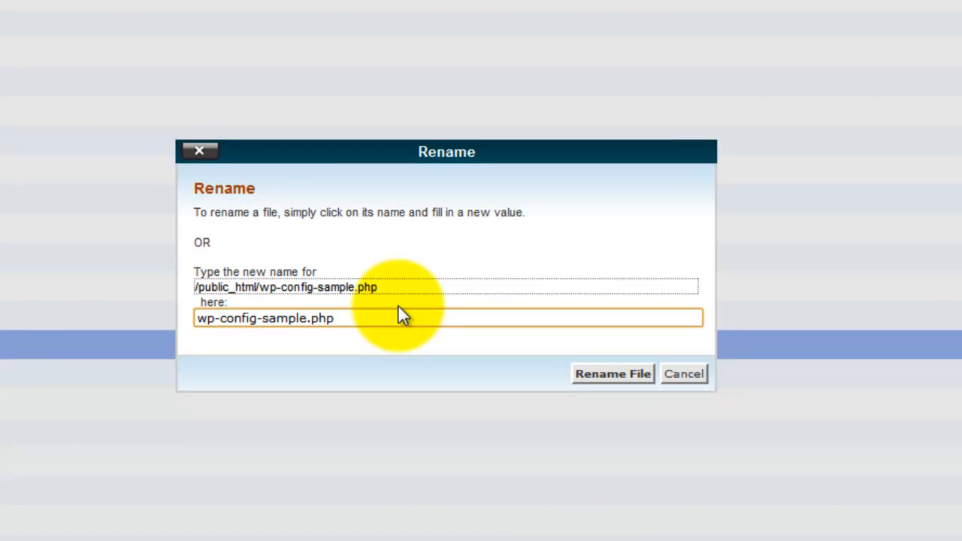
key("Left")
key("Left")
key("Left")
key("Left")
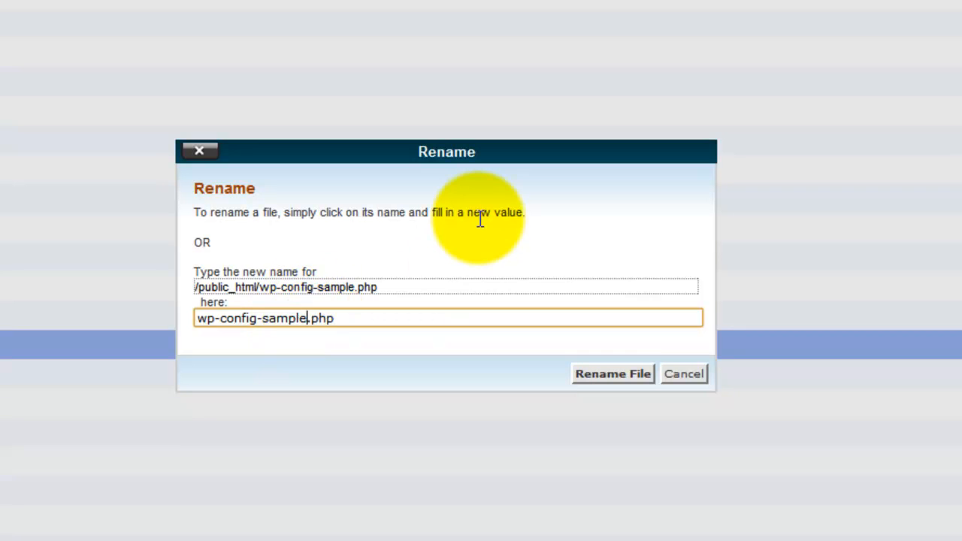
key("BackSpace")
key("BackSpace")
key("BackSpace")
key("BackSpace")
key("BackSpace")
key("BackSpace")
key("BackSpace")
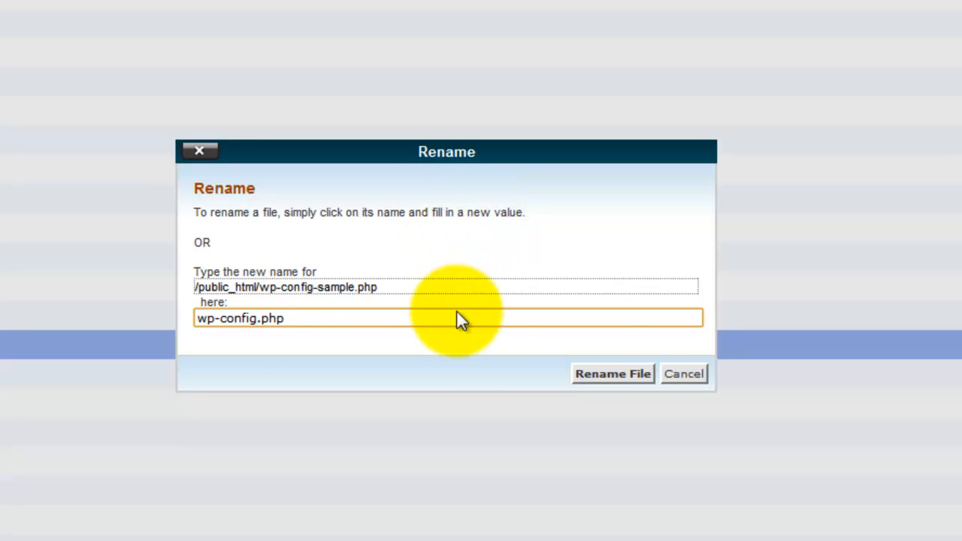
left_click(602, 373)
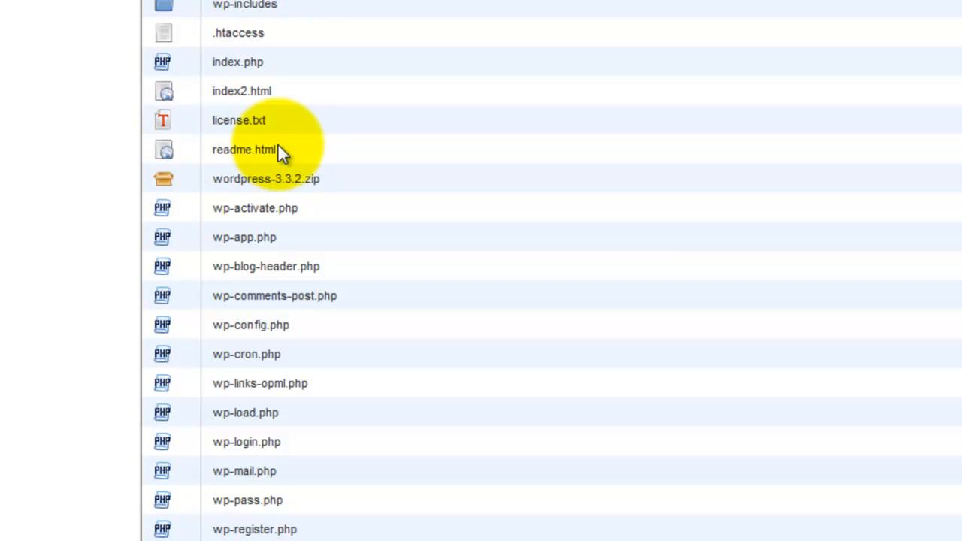
Step: Confirm wp-config.php is listed in public_html, then open a new blank browser tab
left_click(162, 149)
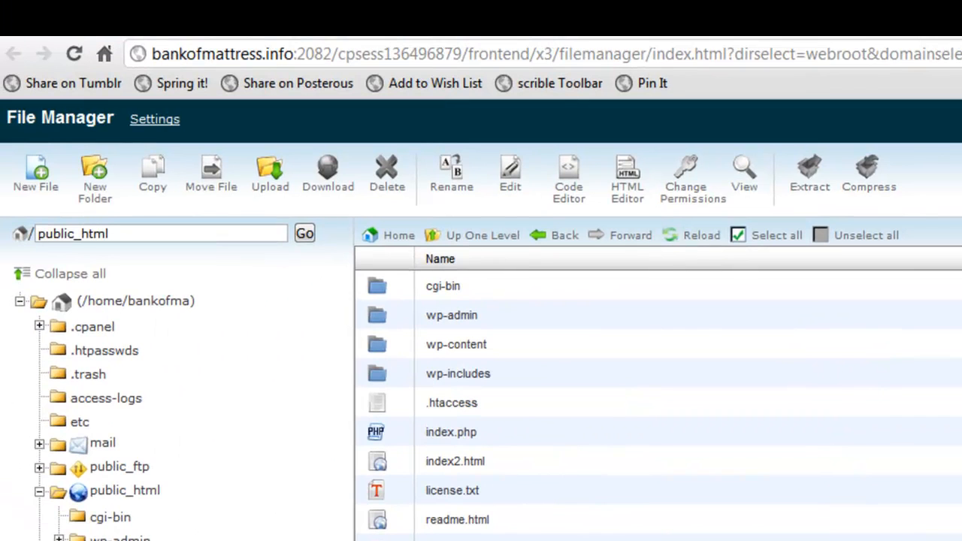
key("ctrl+t")
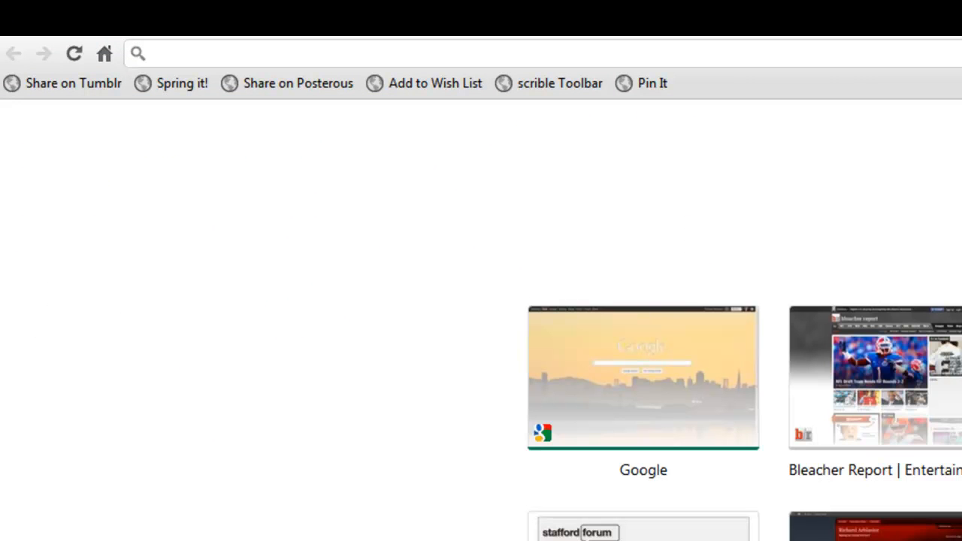
type("www.ban")
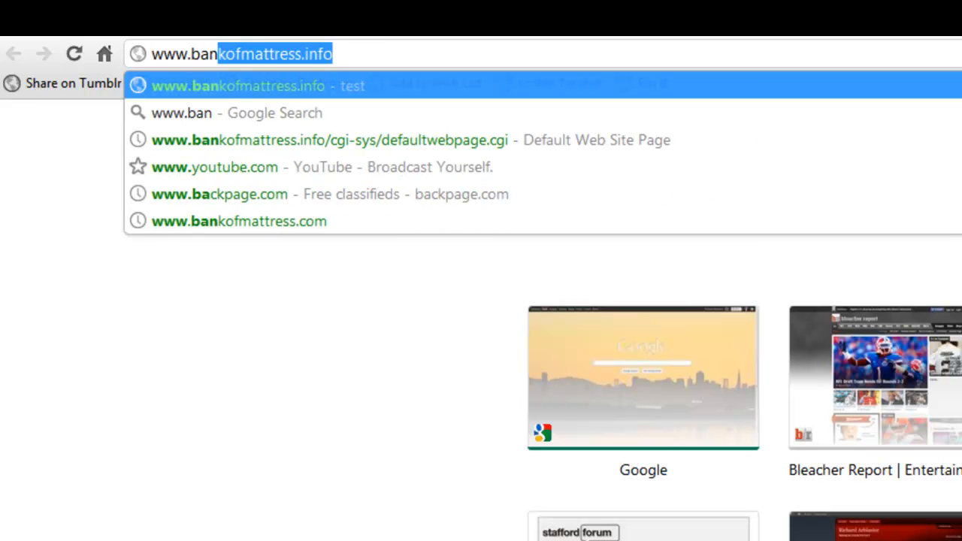
type("kof")
key("End")
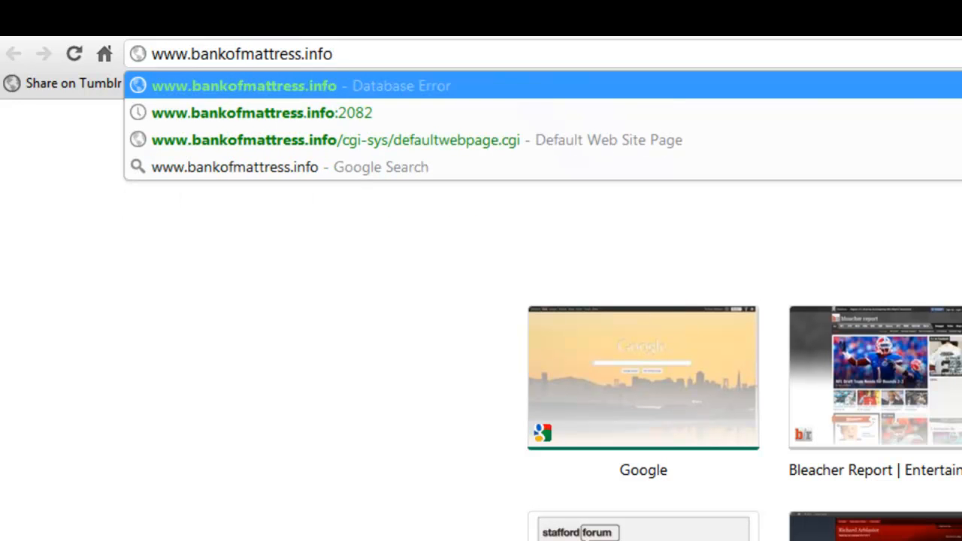
type("/readme")
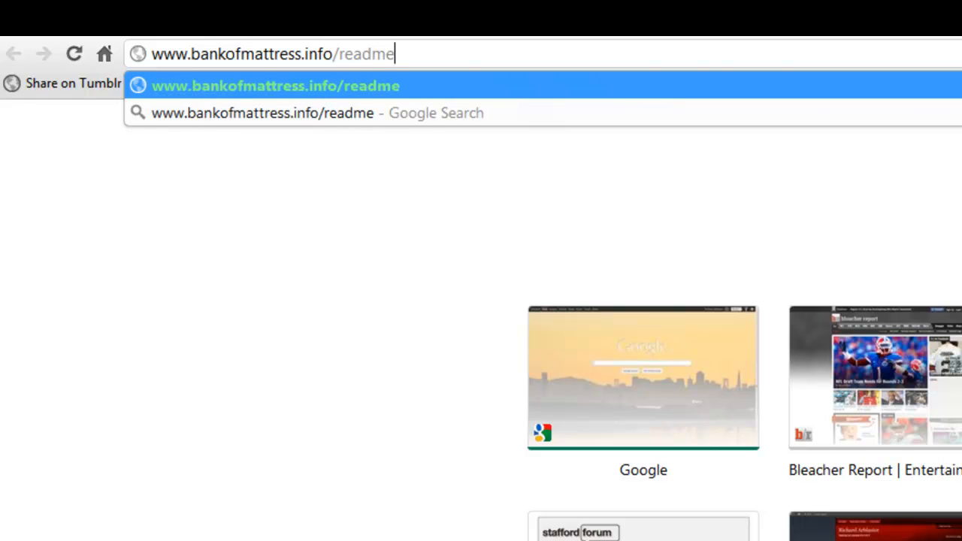
type(".html")
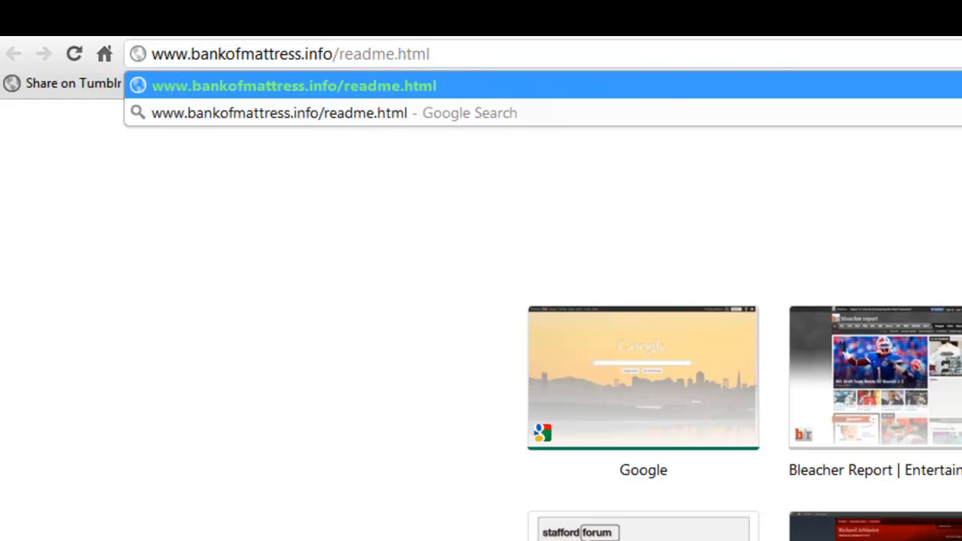
key("Return")
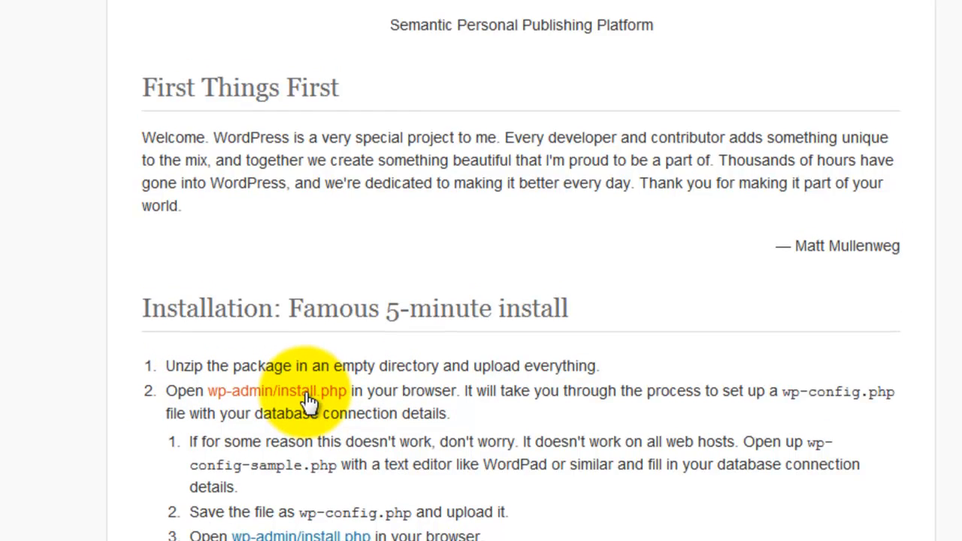
left_click(308, 397)
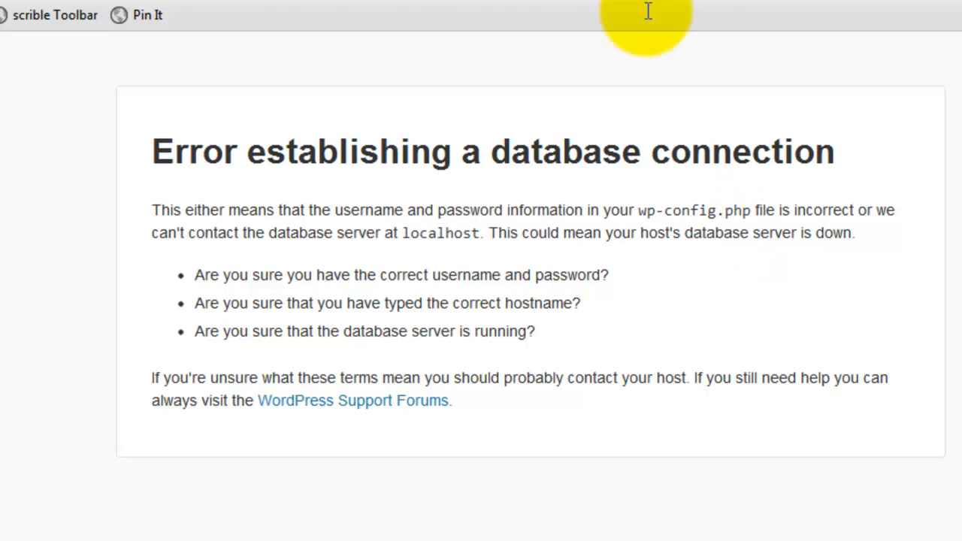
Step: Switch back to the cPanel File Manager tab showing the public_html listing
left_click(644, 0)
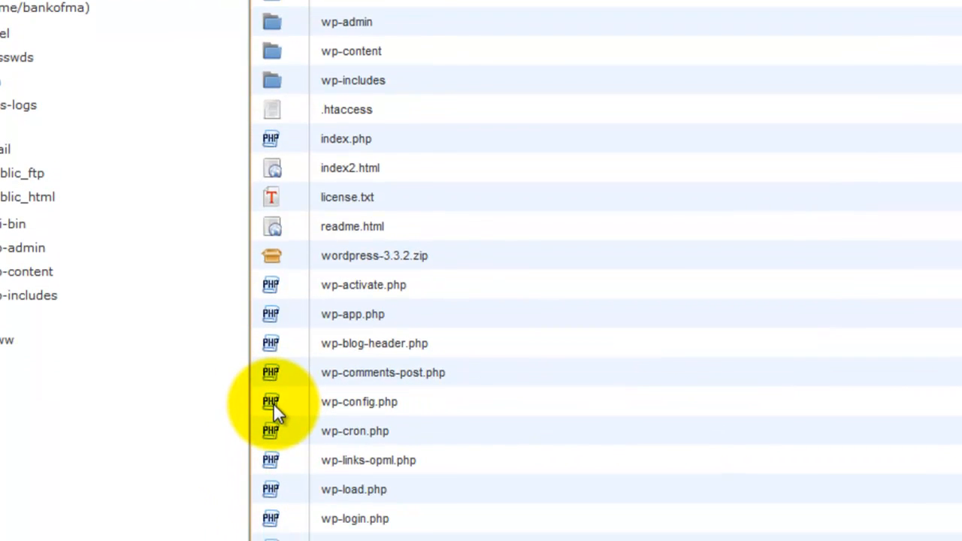
Step: Open wp-config.php in cPanel's text editor with utf-8 encoding
right_click(276, 481)
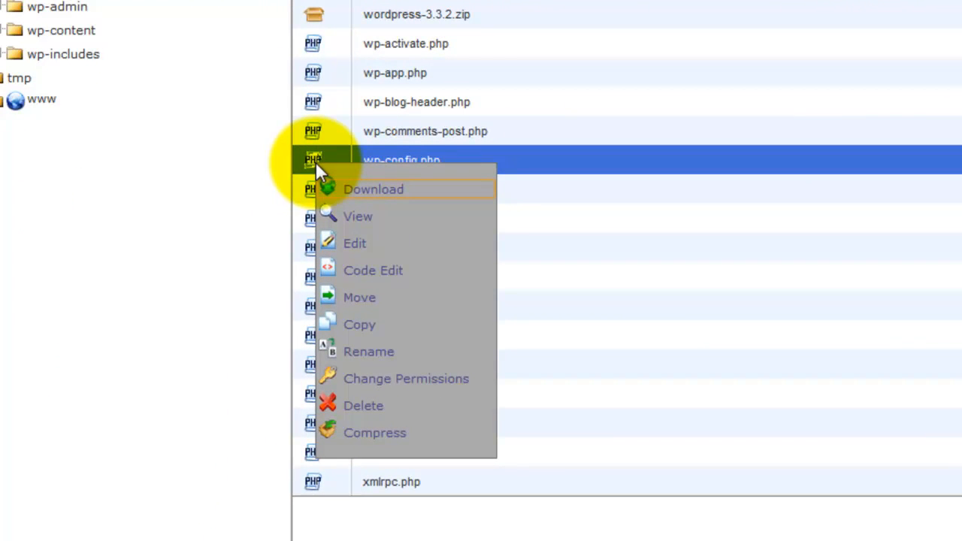
left_click(354, 244)
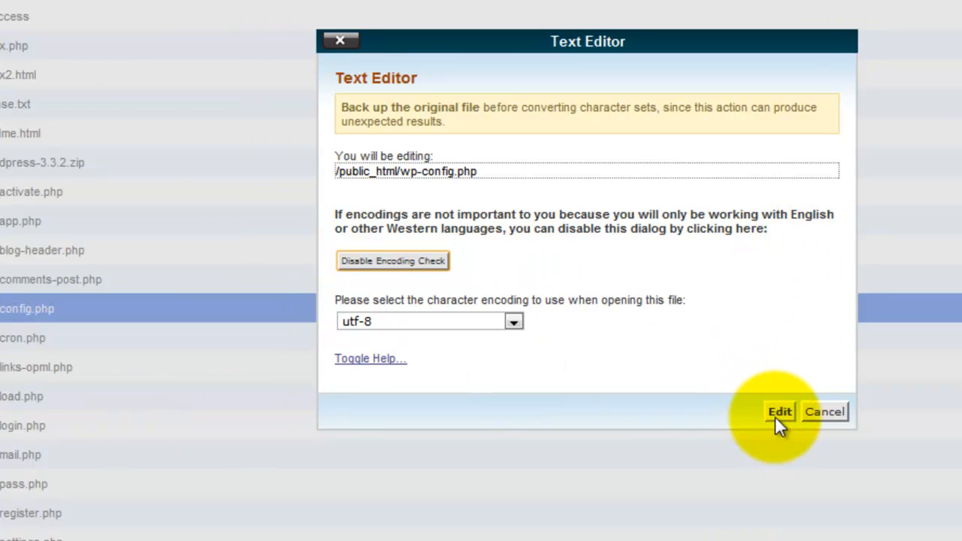
left_click(779, 412)
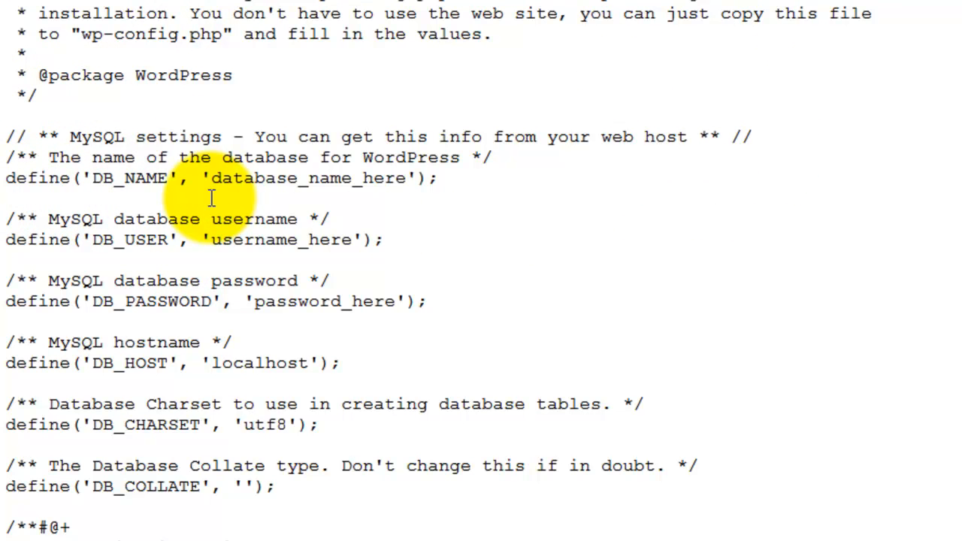
Step: Delete the database_name_here placeholder from the DB_NAME line of wp-config.php
left_click(407, 178)
left_click_drag(331, 167, 205, 181)
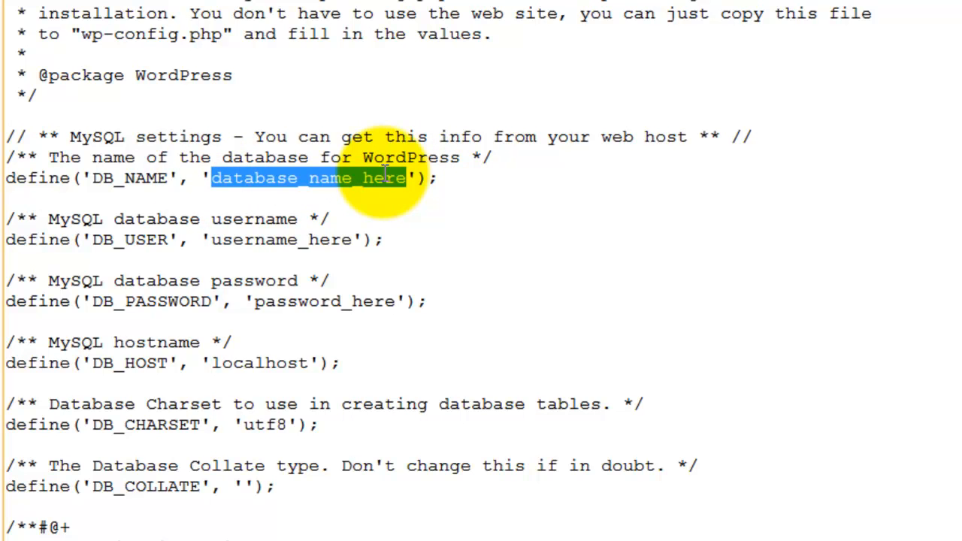
key("Delete")
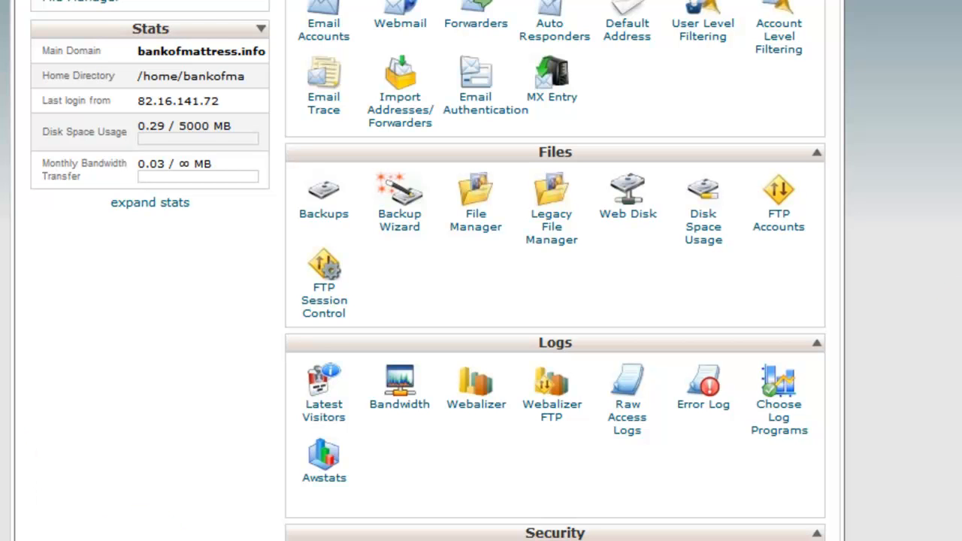
Step: On the MySQL Databases page, copy the database name bankofma_mattress from Current Databases
scroll(555, 271, "down", 5)
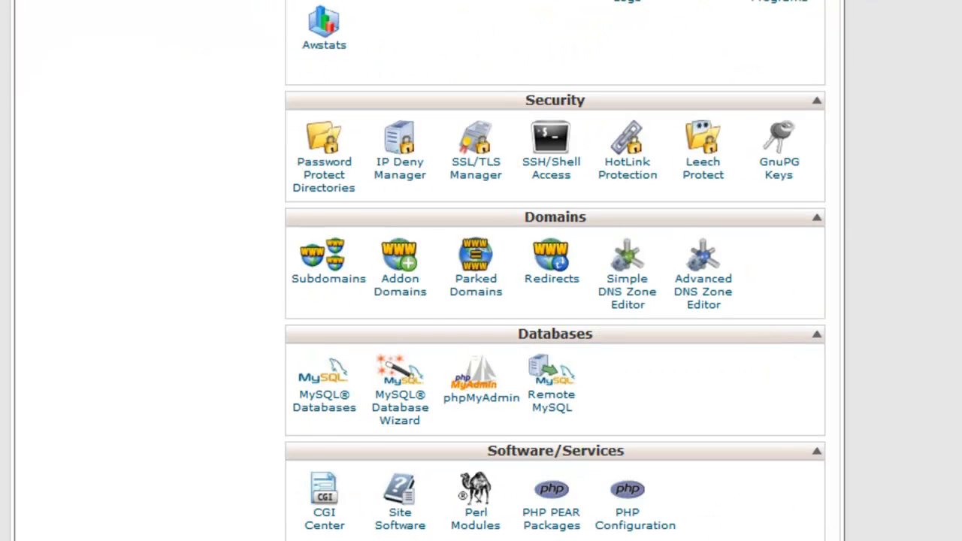
left_click(322, 400)
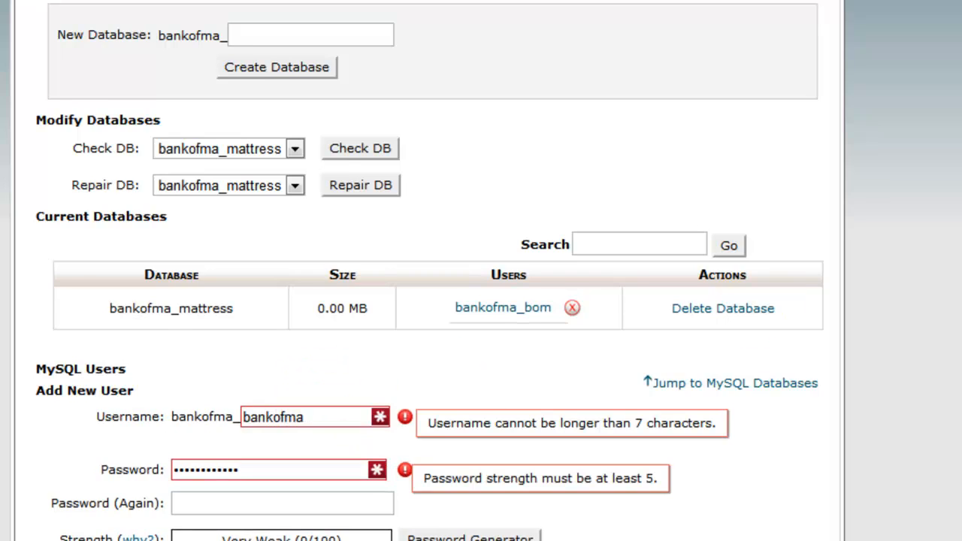
scroll(428, 270, "down", 3)
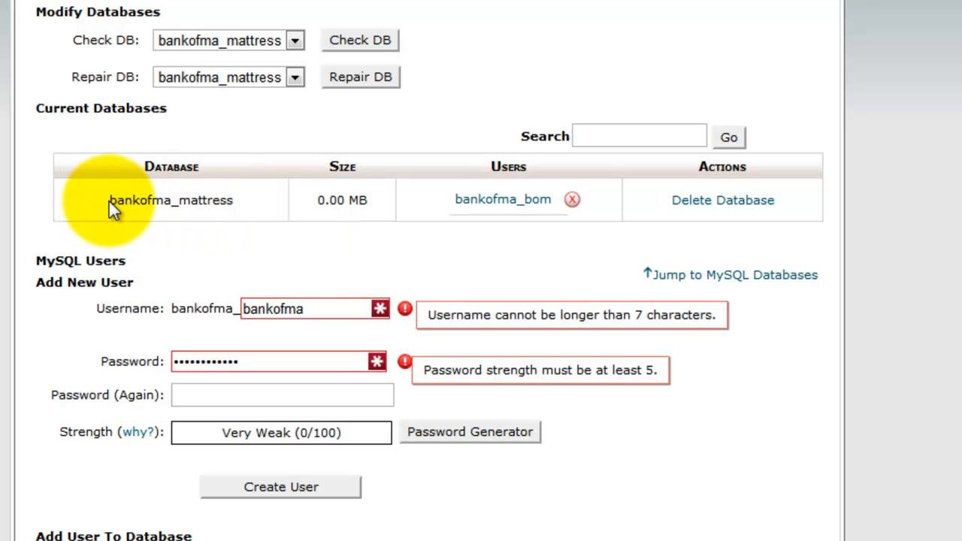
left_click_drag(109, 201, 233, 201)
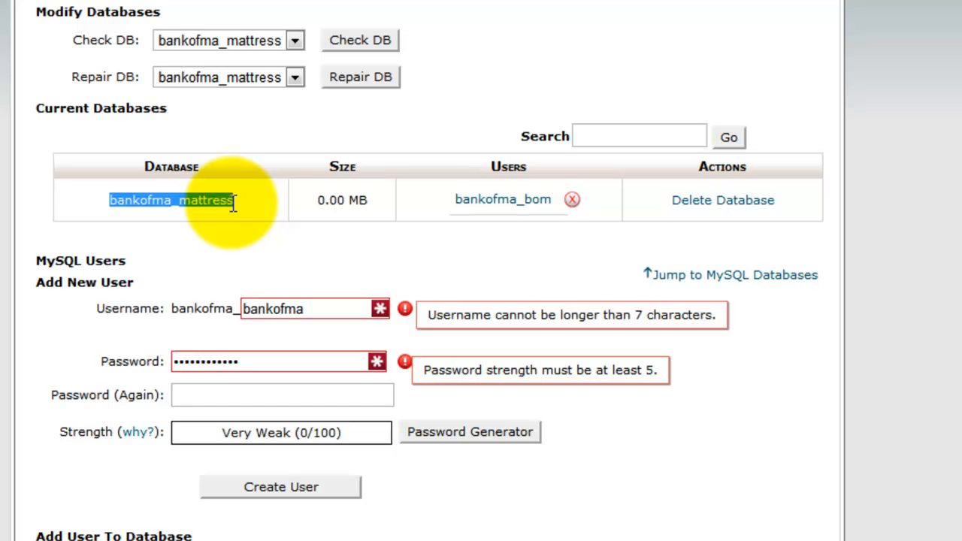
right_click(234, 201)
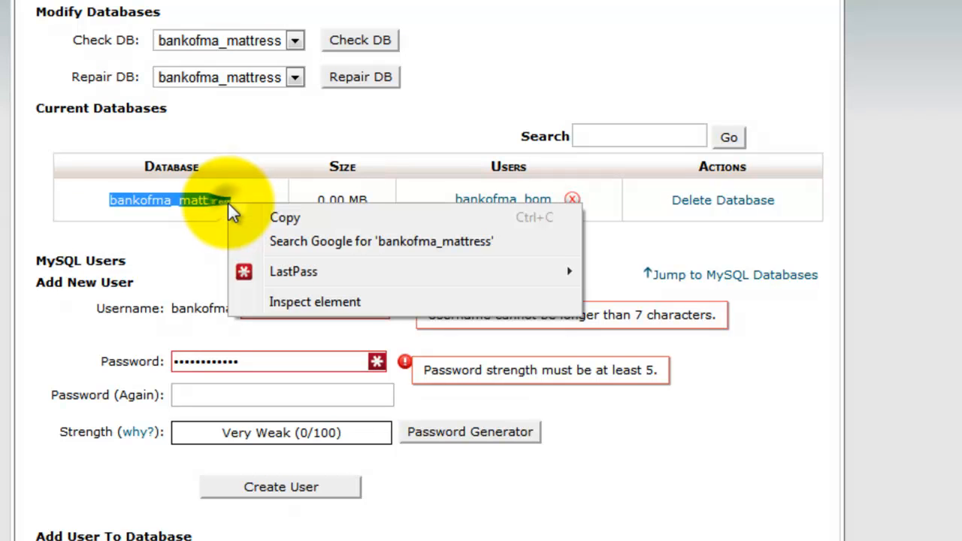
left_click(267, 215)
left_click(0, 540)
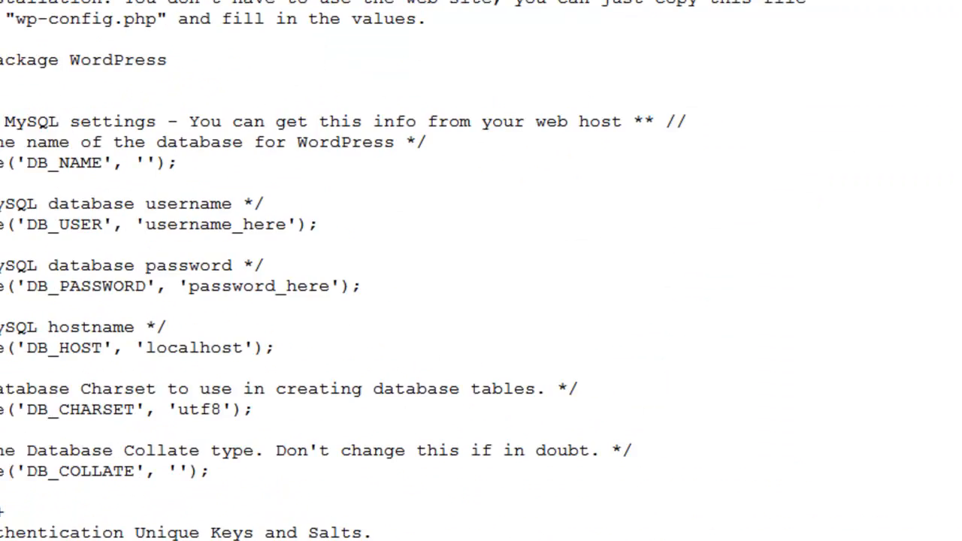
Step: Paste bankofma_mattress between the empty DB_NAME quotes in wp-config.php
left_click(210, 178)
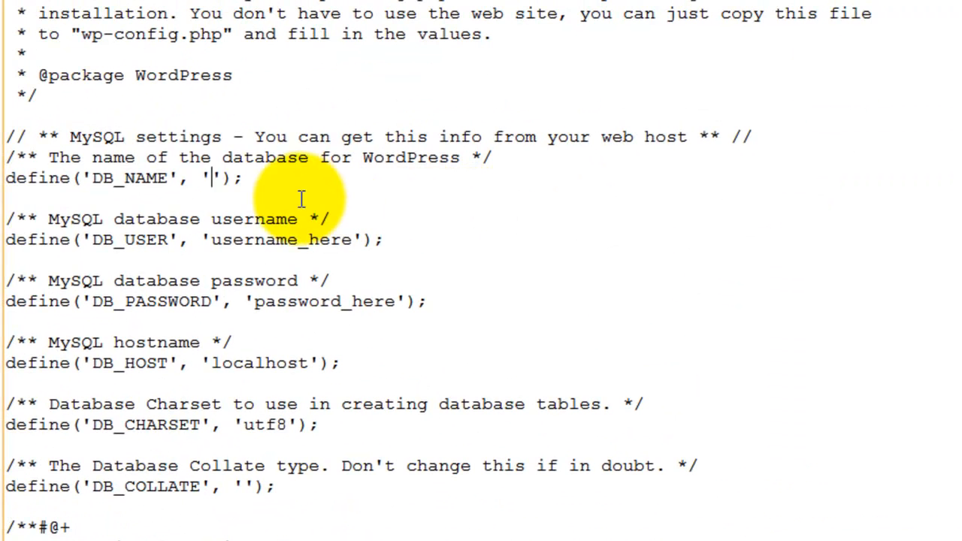
right_click(209, 173)
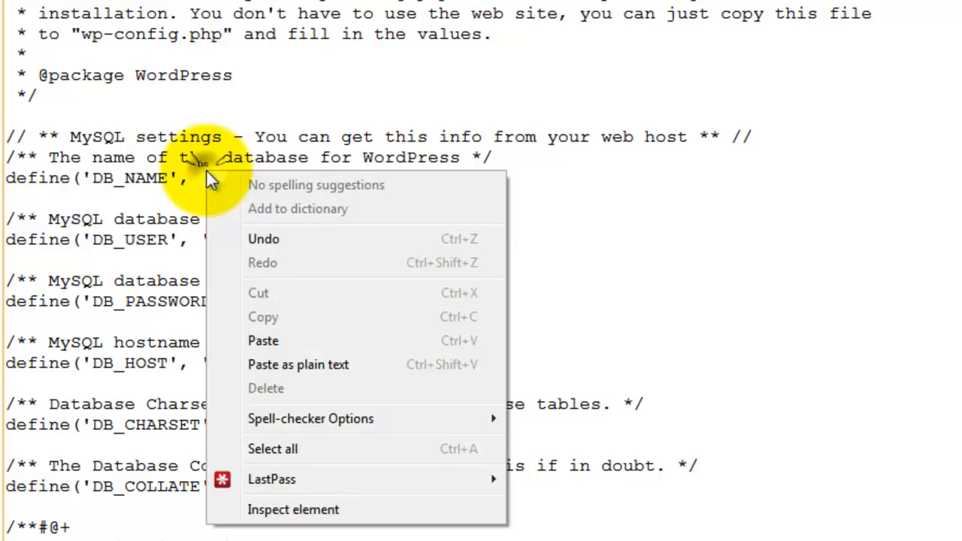
left_click(723, 234)
left_click(215, 176)
right_click(215, 176)
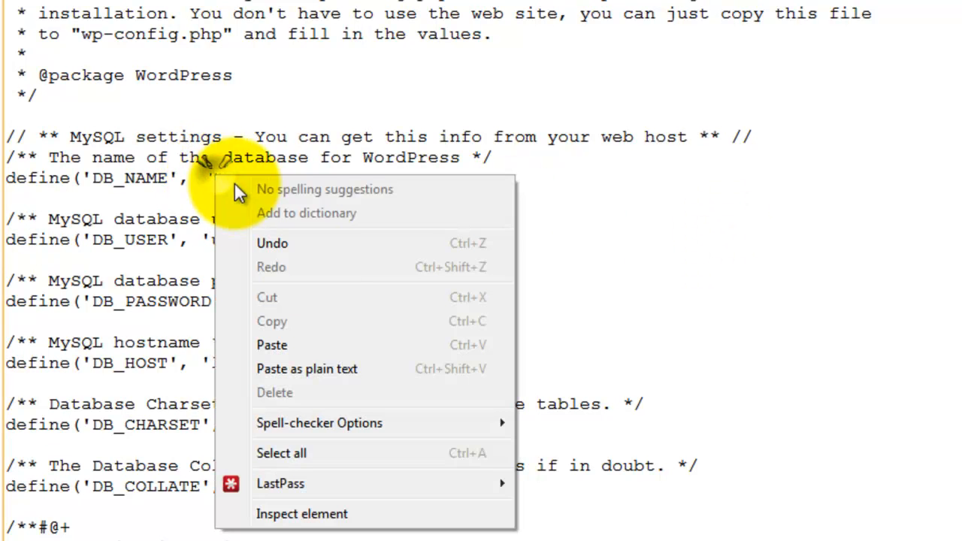
left_click(328, 346)
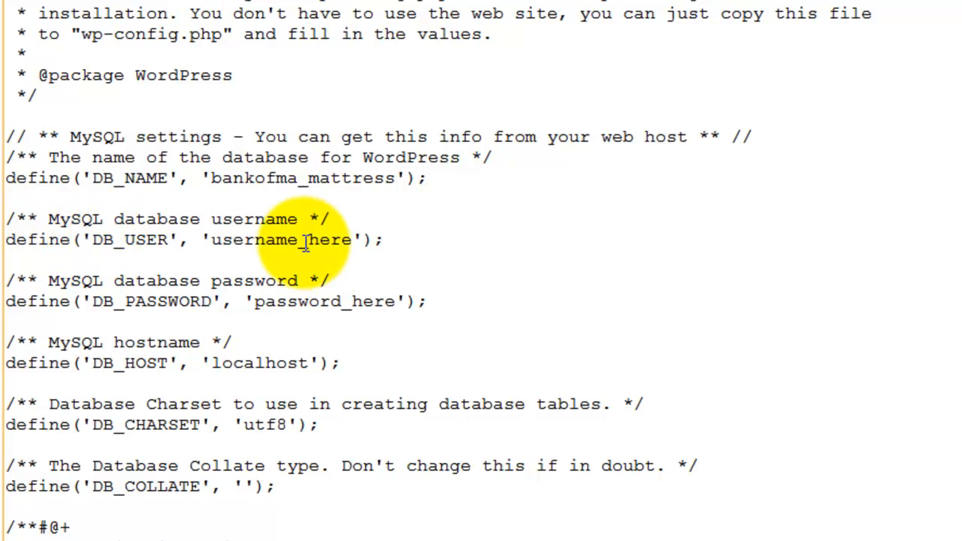
Step: Replace username_here in DB_USER with the copied MySQL user bankofma_bom, then select password_here
left_click_drag(351, 239, 213, 239)
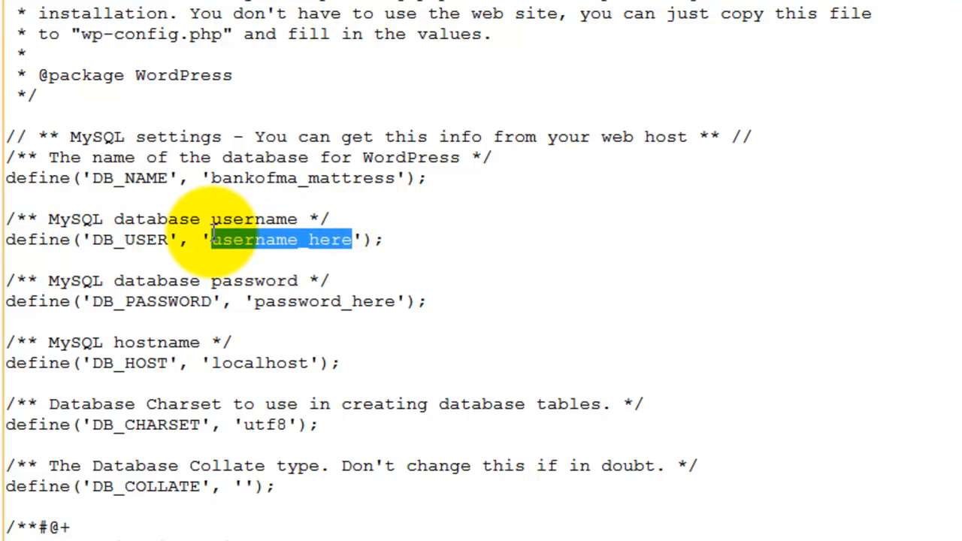
key("Delete")
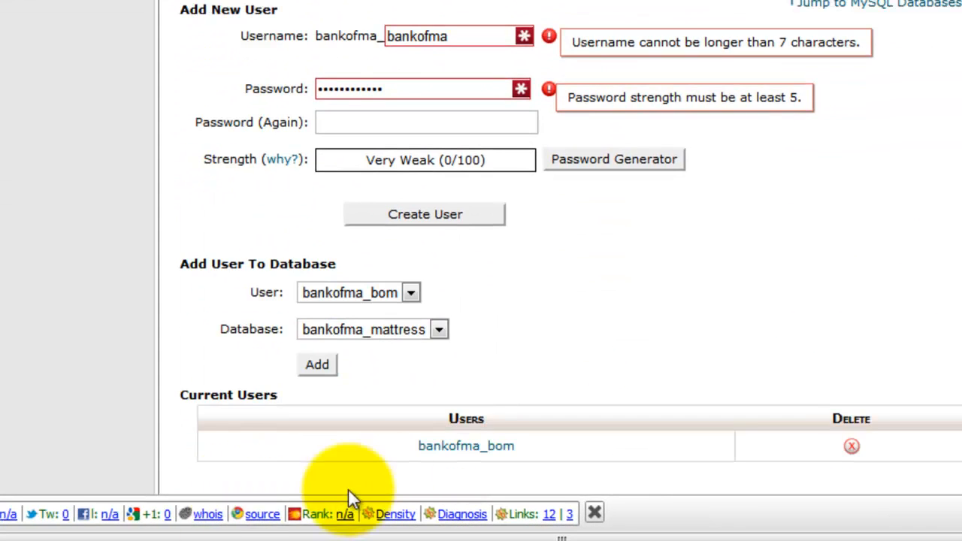
left_click_drag(414, 445, 518, 448)
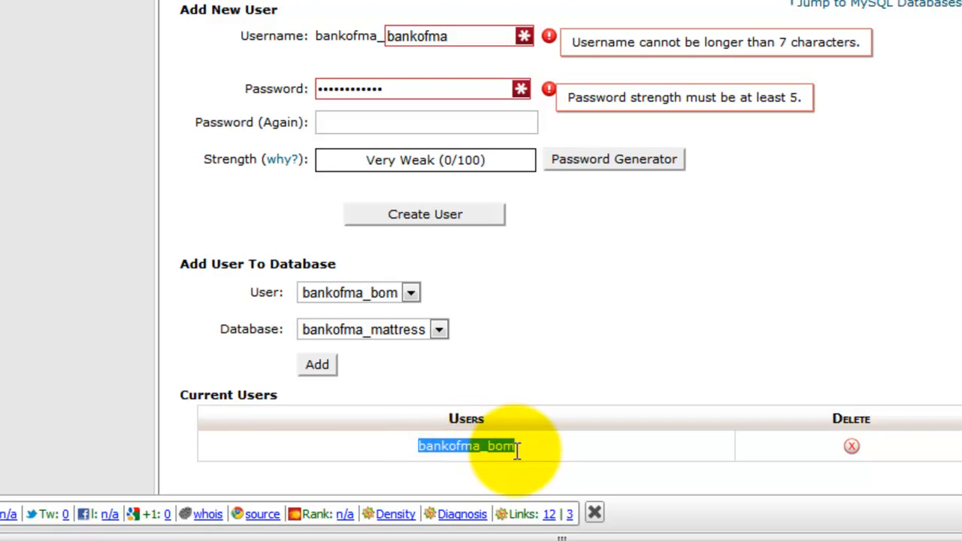
right_click(515, 450)
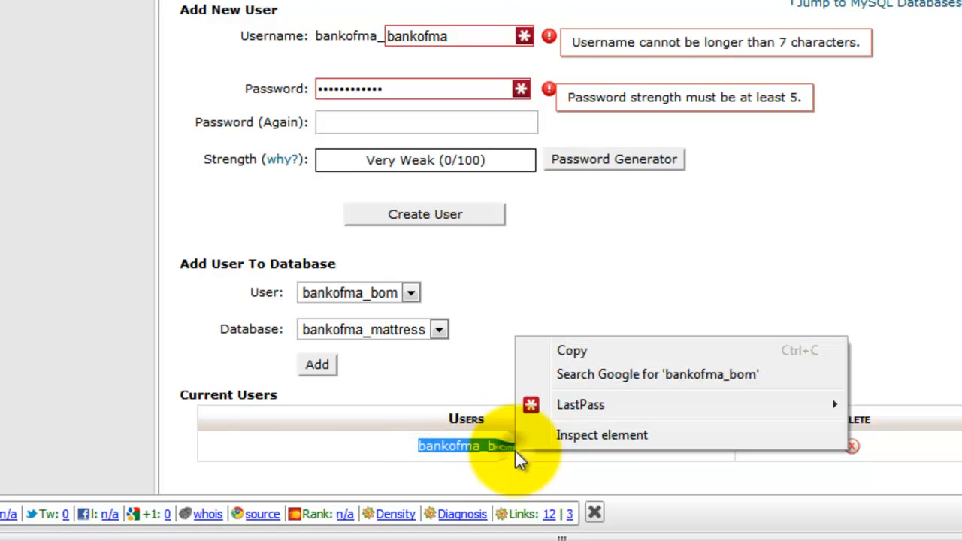
left_click(622, 346)
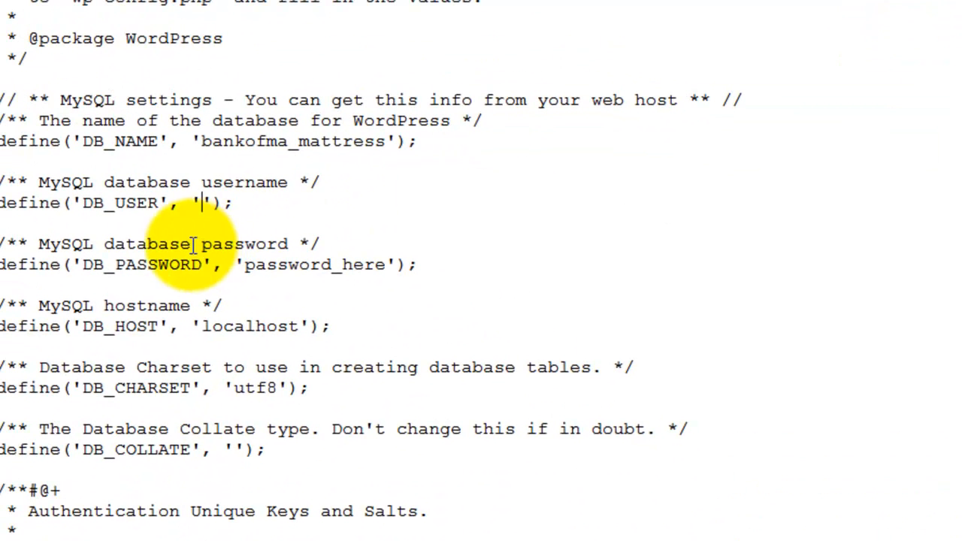
key("ctrl+v")
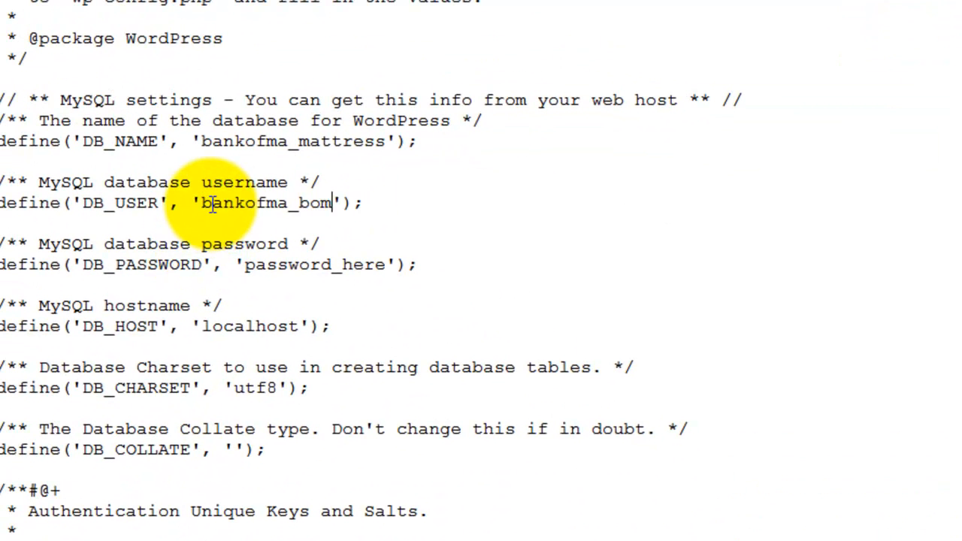
left_click(387, 267)
left_click_drag(387, 267, 233, 264)
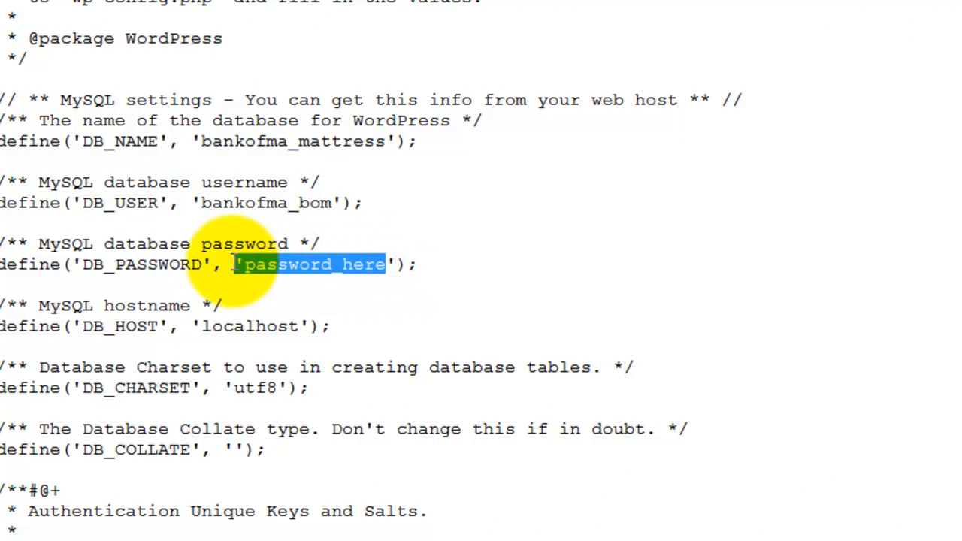
Step: Swap the password_here placeholder in DB_PASSWORD for the pasted MySQL user's password
left_click(234, 264)
left_click_drag(385, 265, 250, 256)
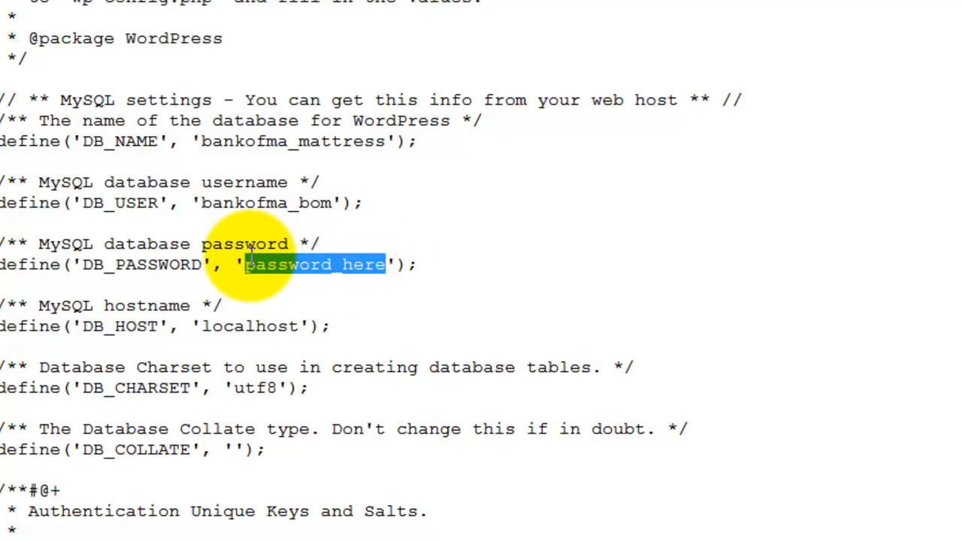
key("Delete")
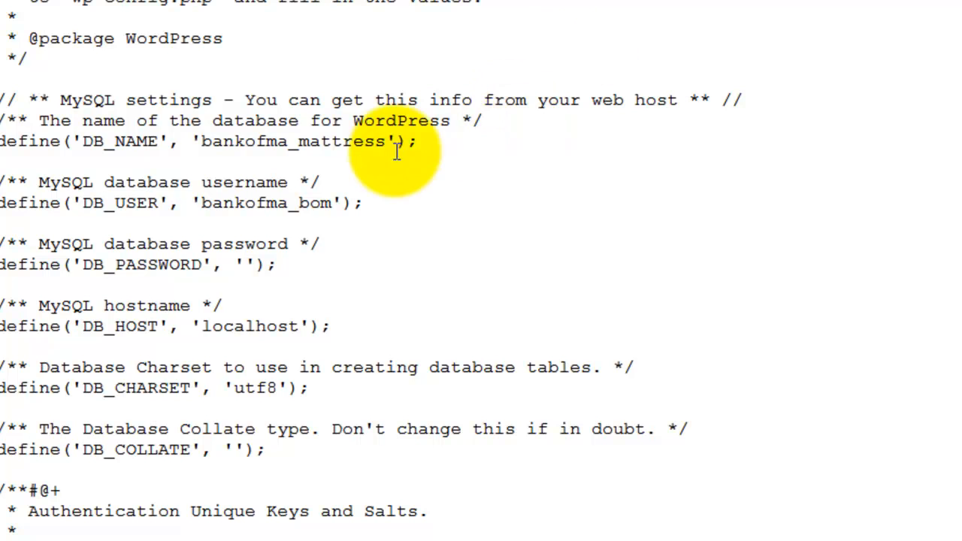
left_click(246, 264)
key("ctrl+v")
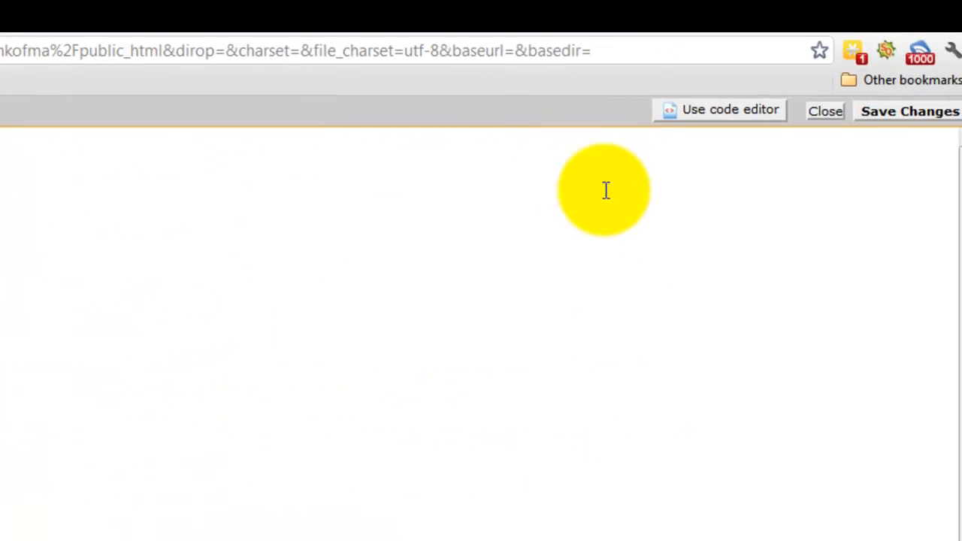
Step: Save wp-config.php and reload the site to reach the WordPress Welcome install form
left_click(886, 117)
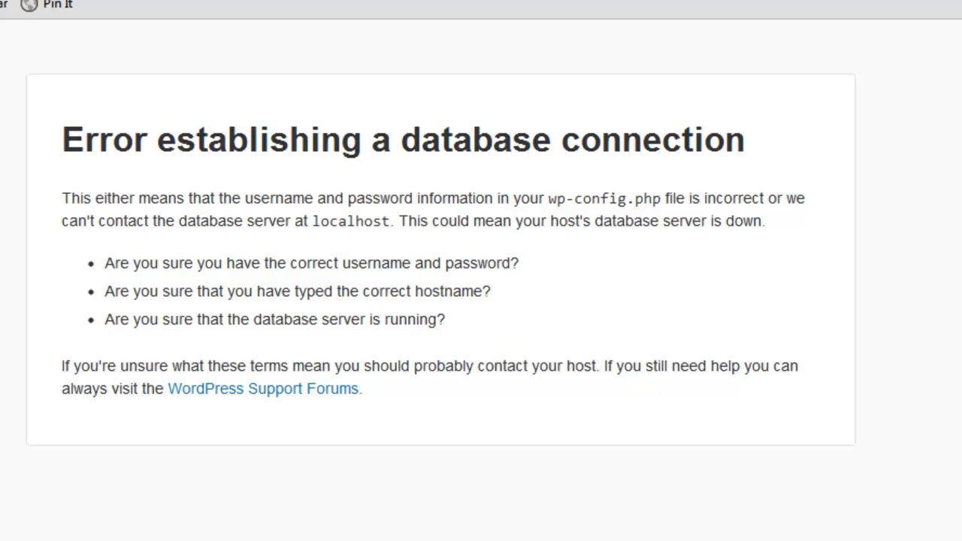
left_click(79, 55)
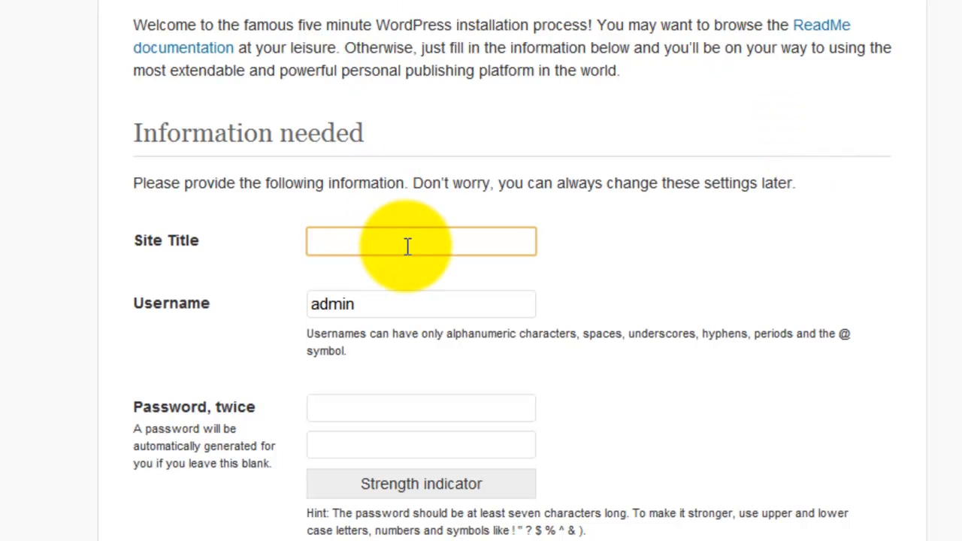
Step: Enter 'The Bank Of Mattress' as Site Title and the owner's name as username
type("T")
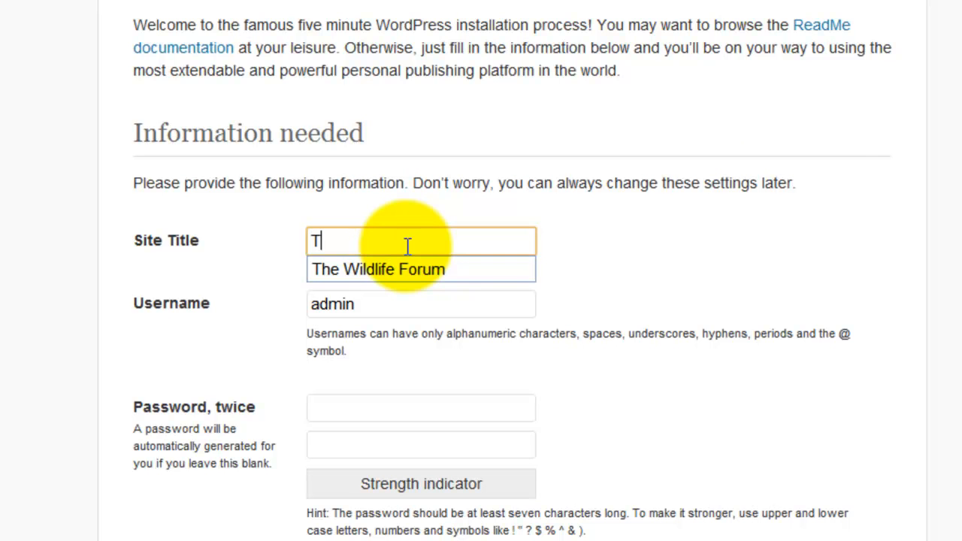
type("he Bank")
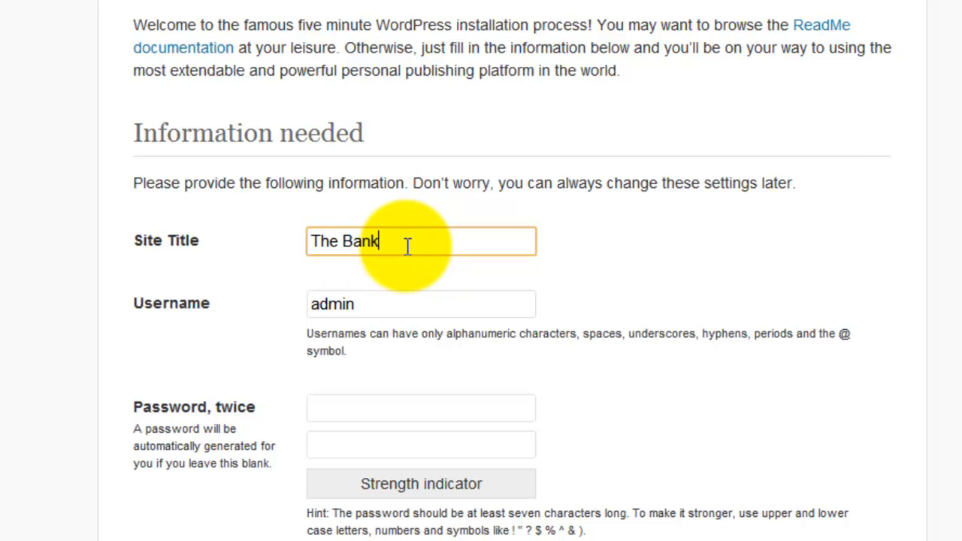
type(" Of Mattress")
key("Tab")
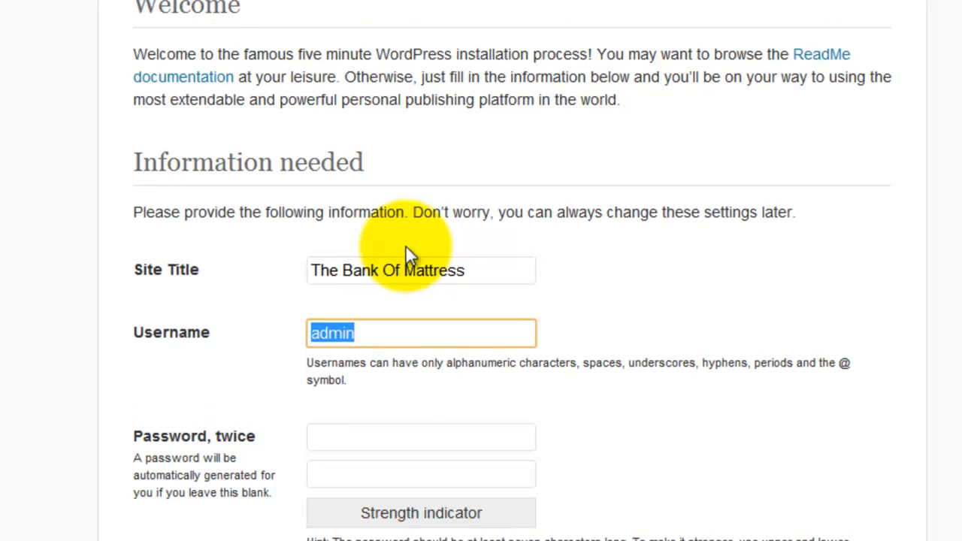
type("R")
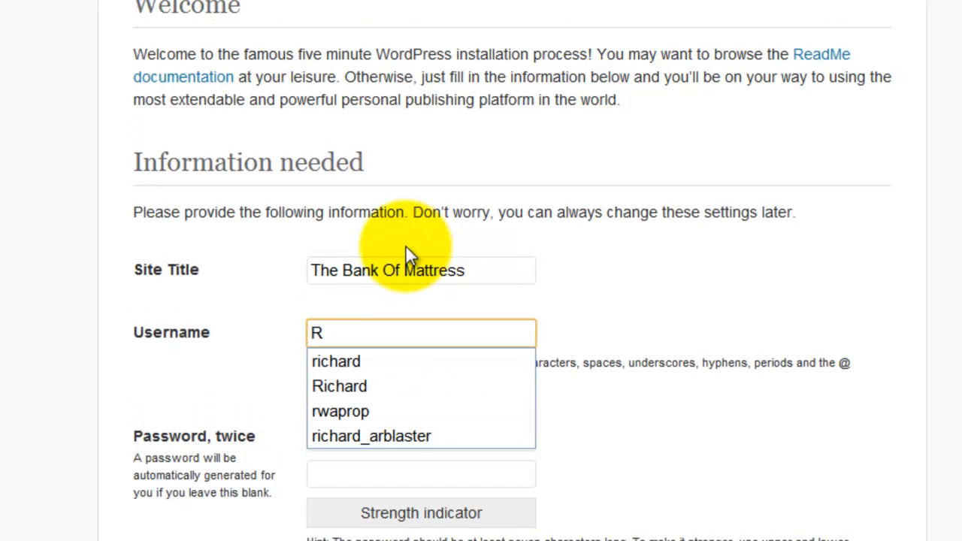
type("ichard")
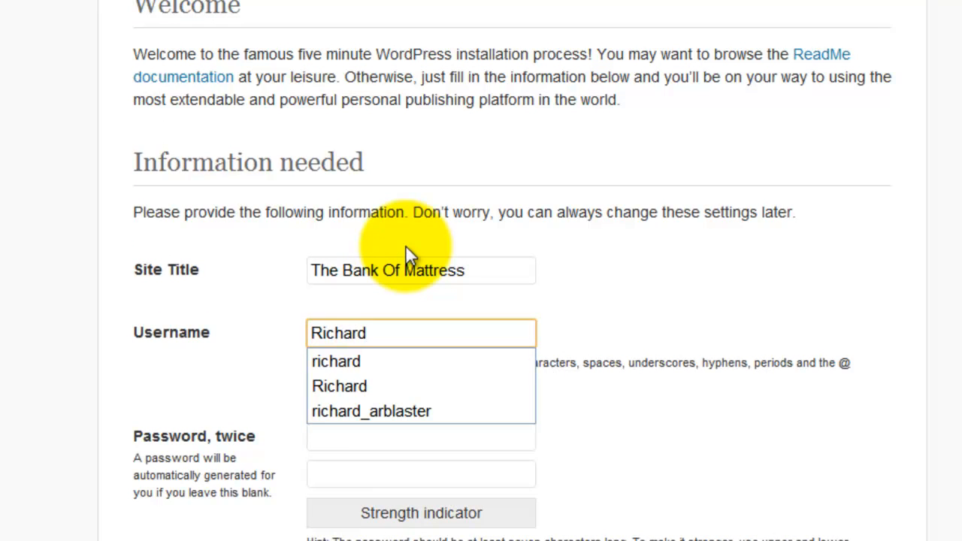
key("Tab")
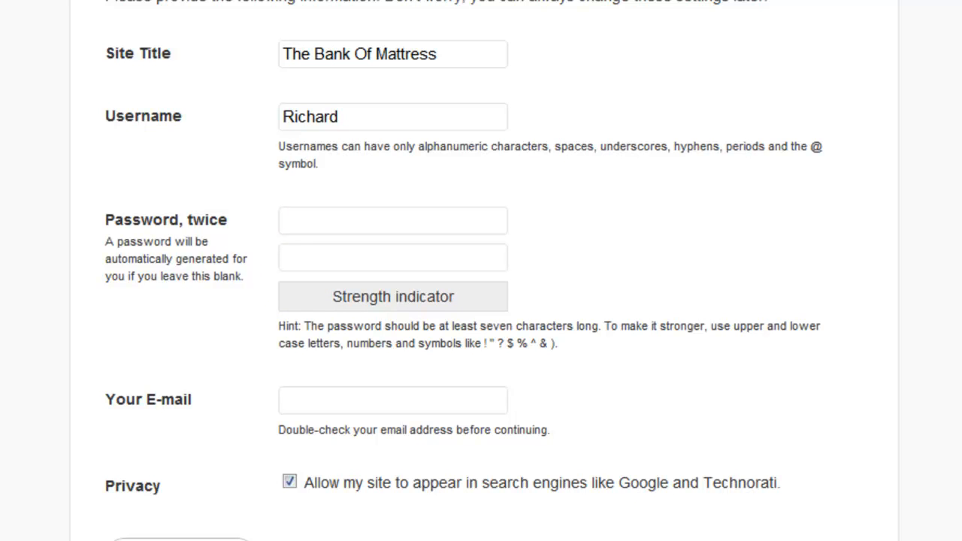
Step: Fill the contact e-mail from the autofill suggestion and untick search-engine visibility
left_click(326, 400)
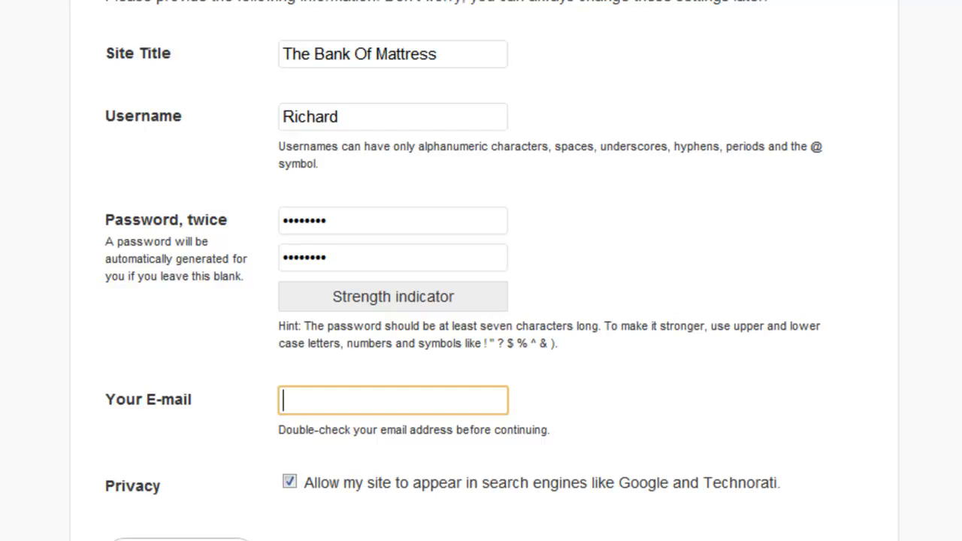
type("richard")
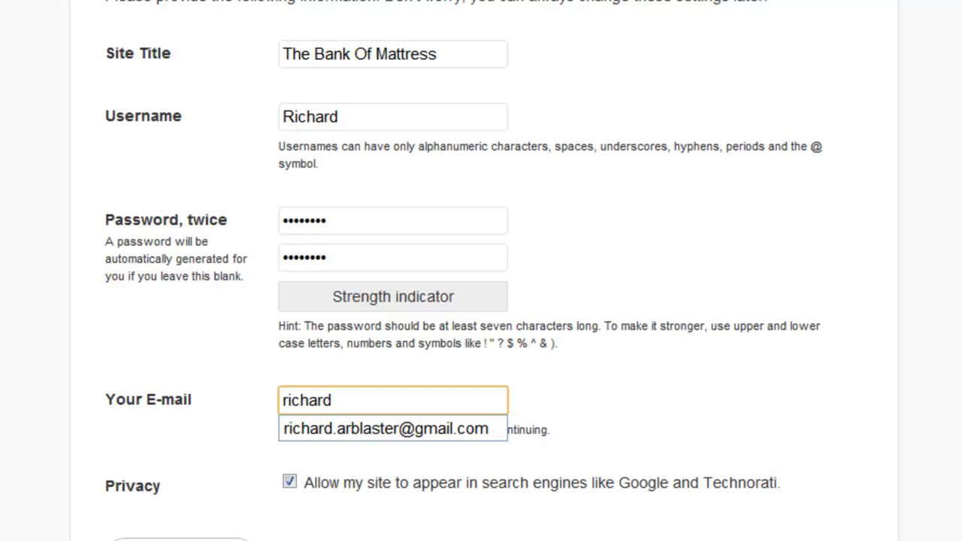
left_click(361, 426)
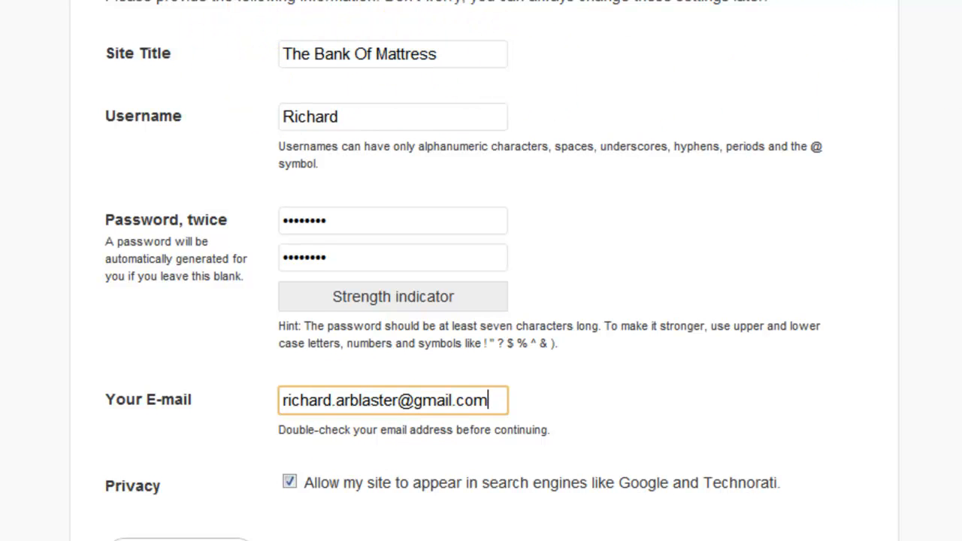
scroll(484, 271, "down", 1)
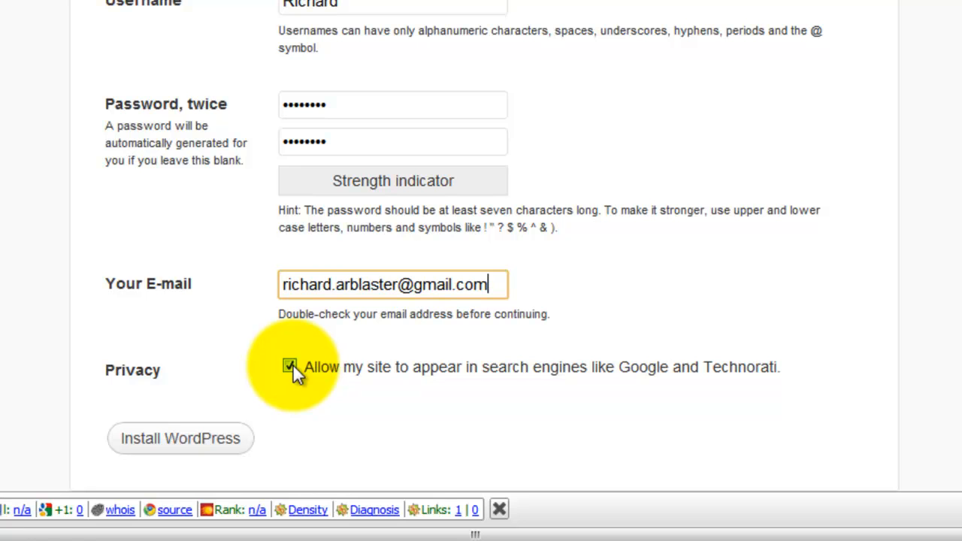
left_click(292, 365)
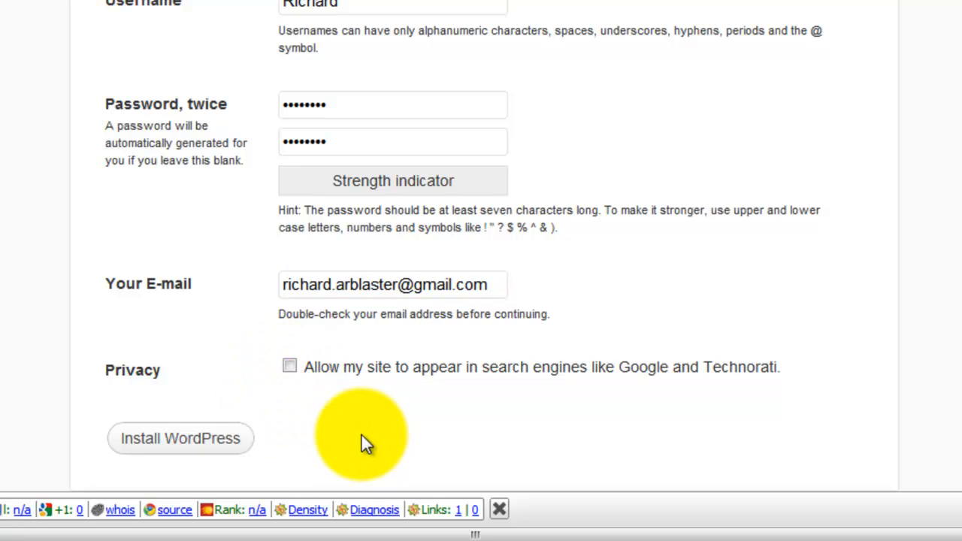
Step: Install WordPress, then go to the site's login page from the Success! screen
left_click(233, 442)
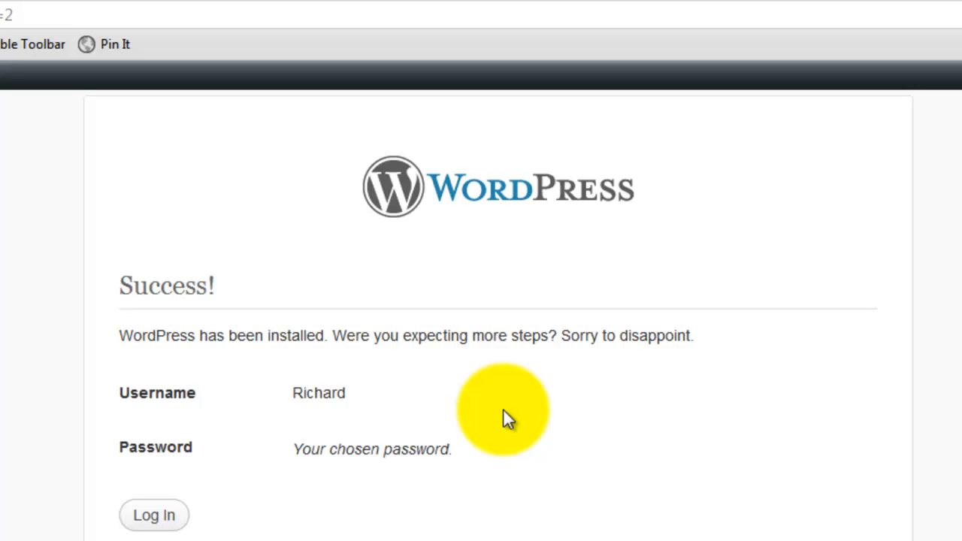
left_click(170, 517)
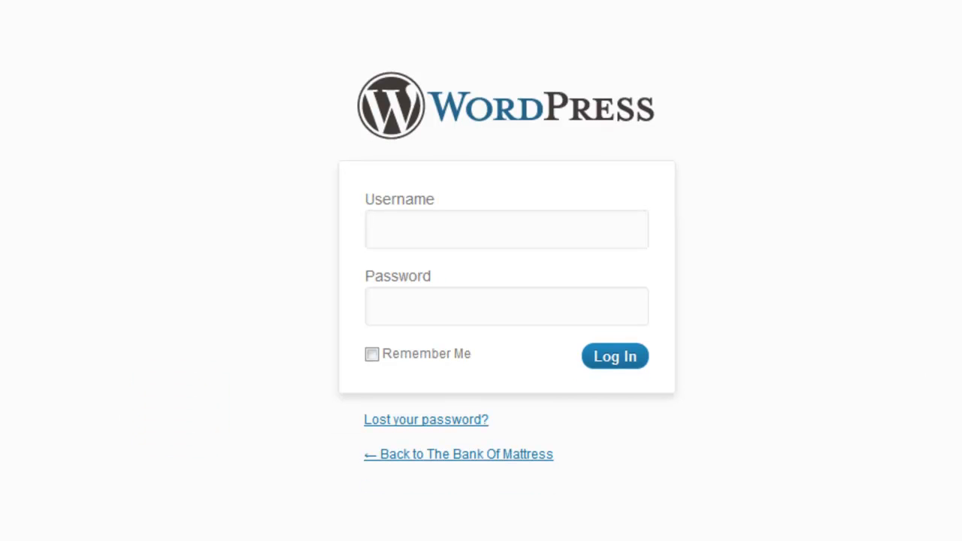
Step: Submit the owner's username and pasted password with Remember Me ticked; it's rejected as incorrect
left_click(483, 237)
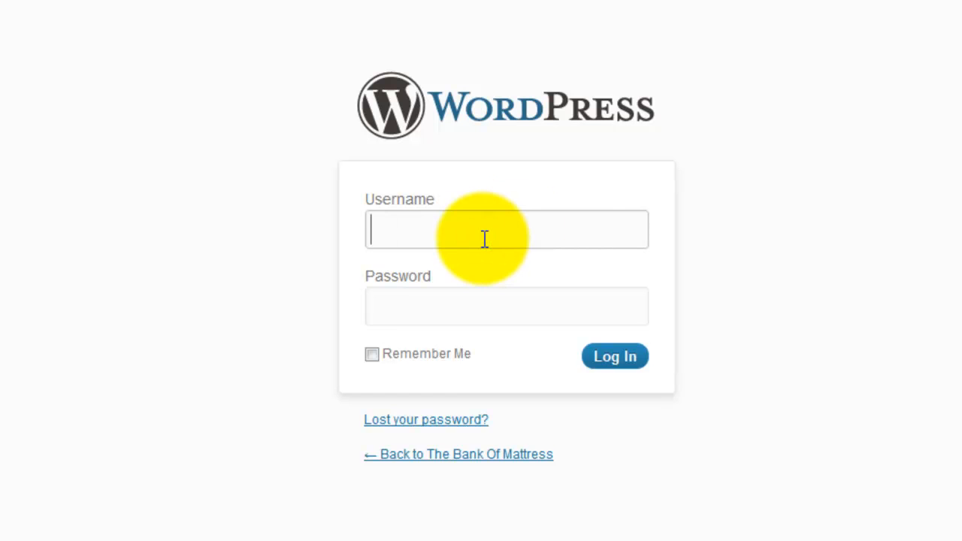
type("Richard")
key("Tab")
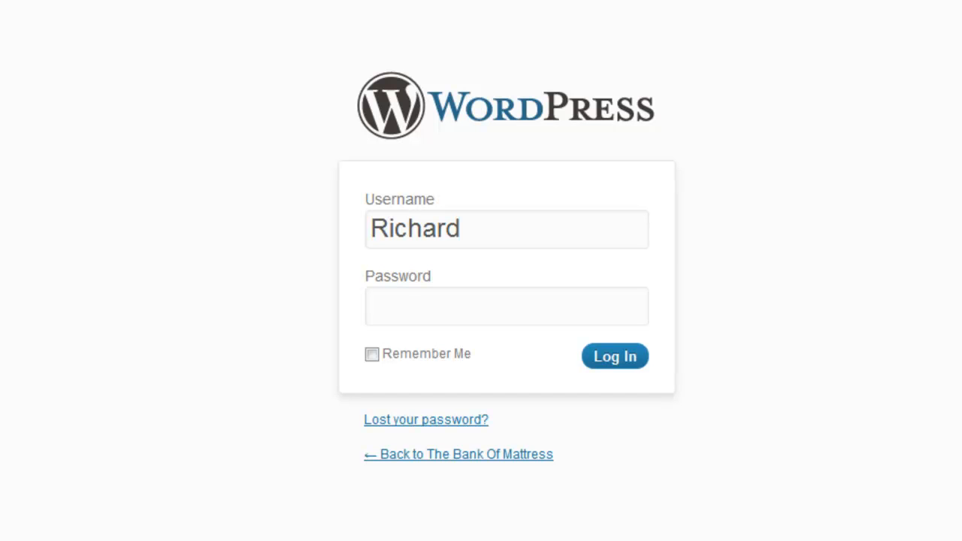
left_click(464, 308)
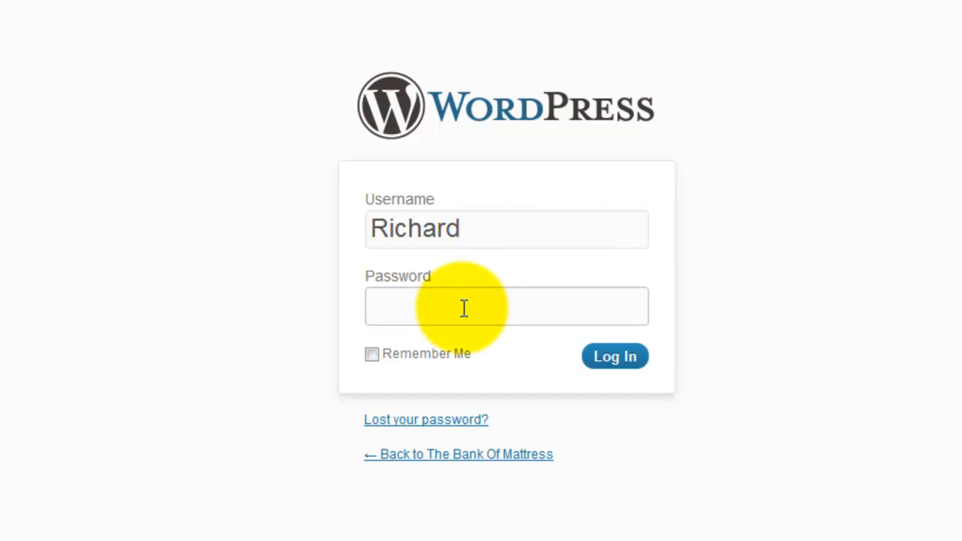
key("ctrl+v")
left_click(371, 353)
left_click(597, 367)
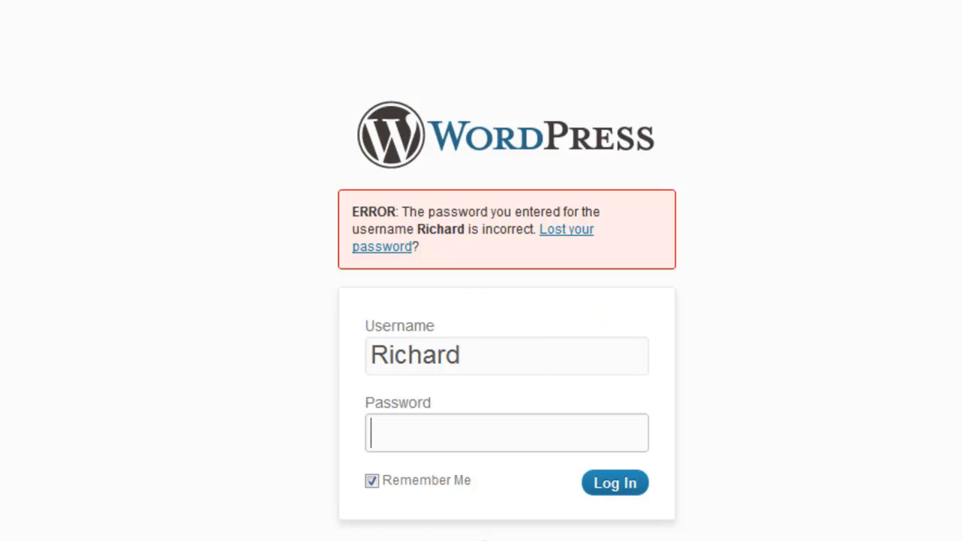
Step: Retry the login to The Bank Of Mattress with the correct password and Remember Me ticked
scroll(507, 299, "down", 1)
scroll(507, 300, "up", 1)
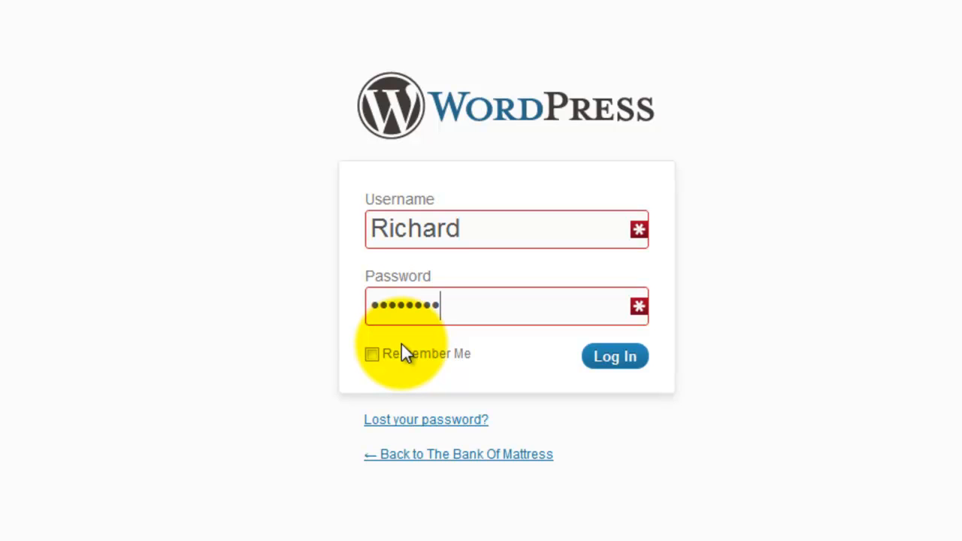
left_click(372, 356)
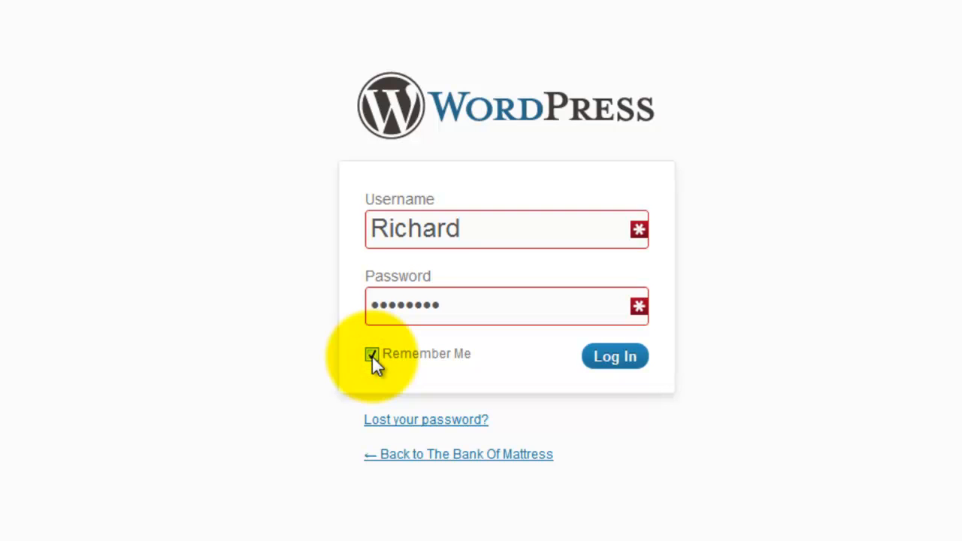
left_click(611, 357)
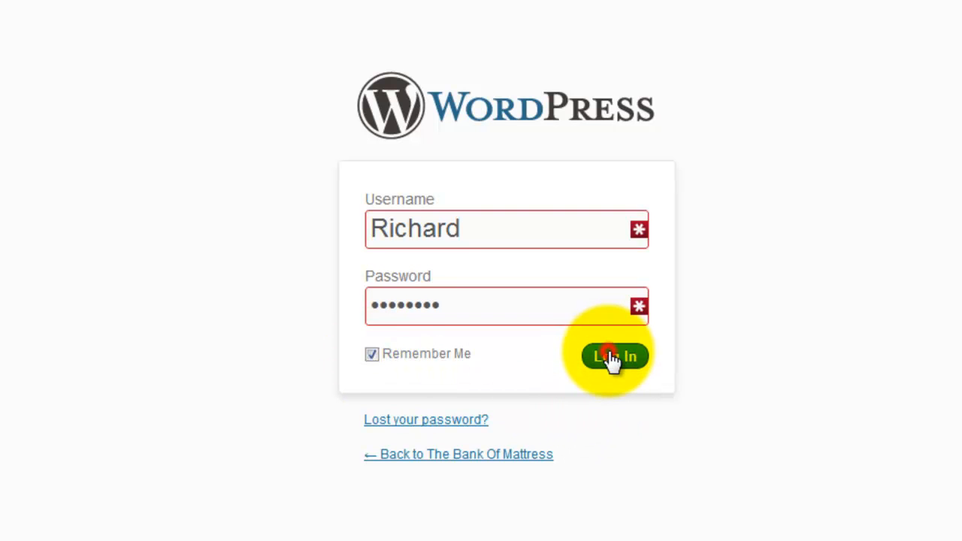